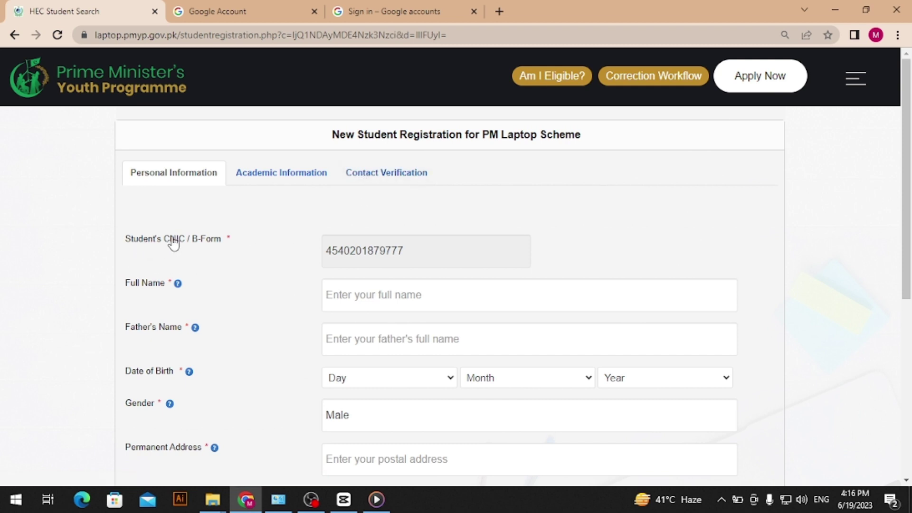
Try to select and edit the read-only CNIC number.
{"action": "left_click", "coordinate": [344, 248]}
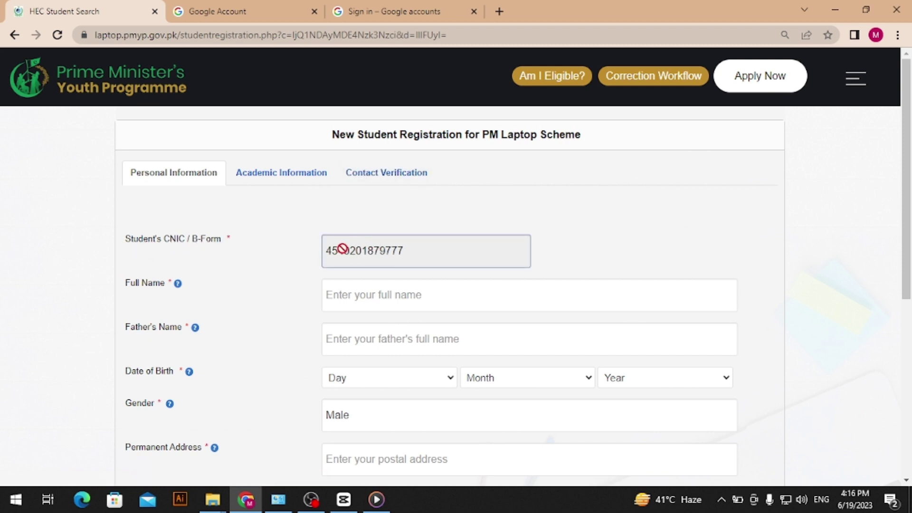
{"action": "double_click", "coordinate": [362, 249]}
{"action": "left_click", "coordinate": [362, 248]}
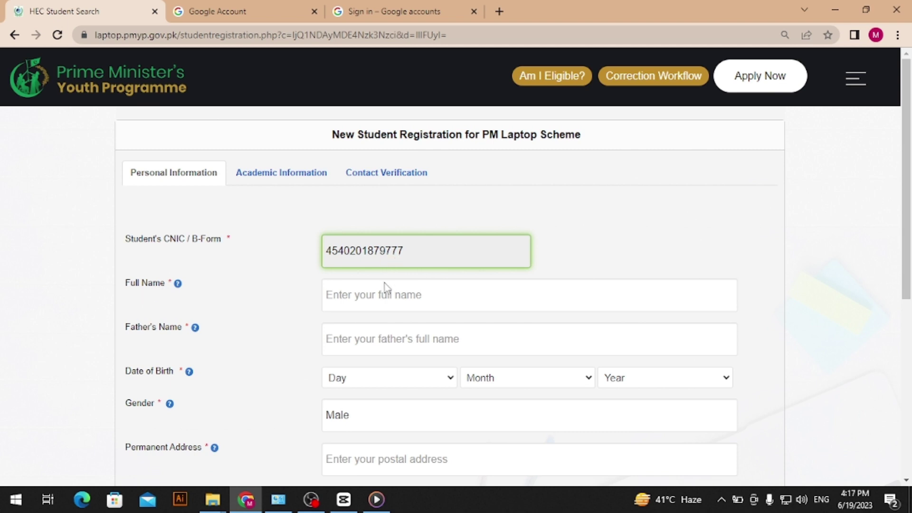
Enter the student's full name in the Full Name field, correcting typos.
{"action": "left_click", "coordinate": [379, 299]}
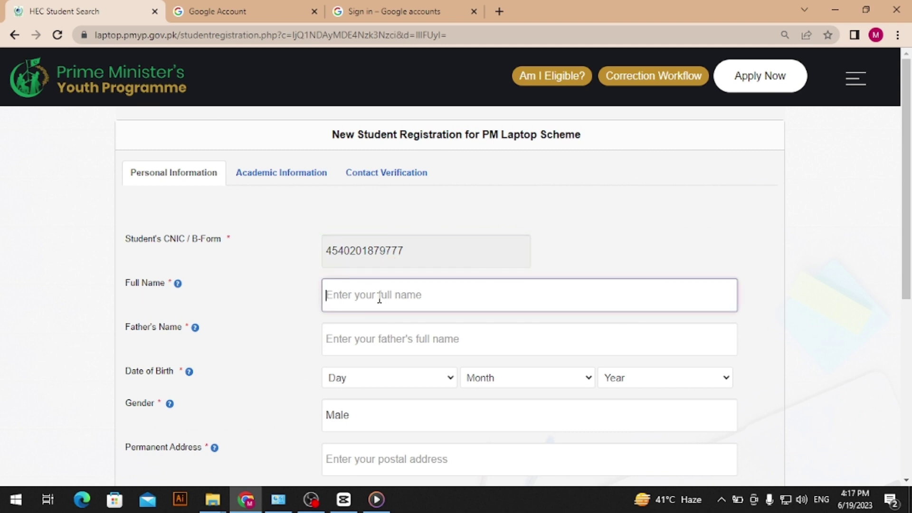
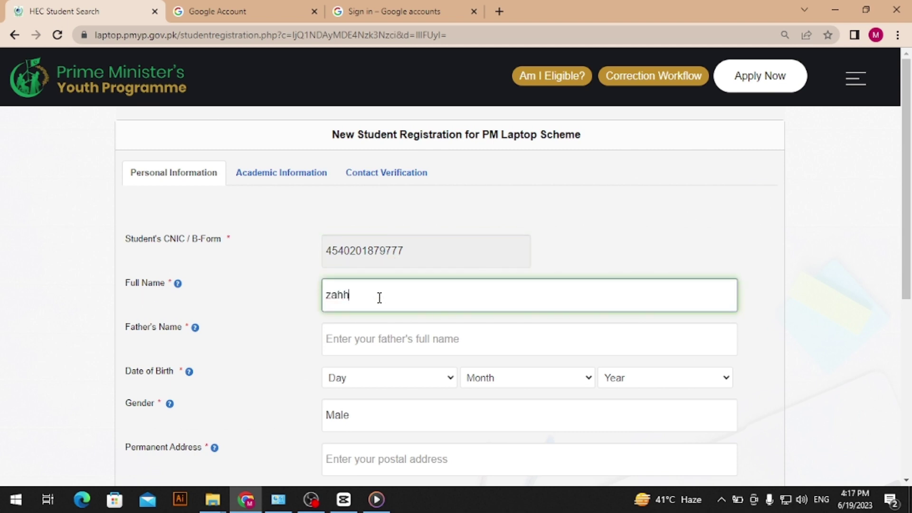
{"action": "key", "text": "Tab"}
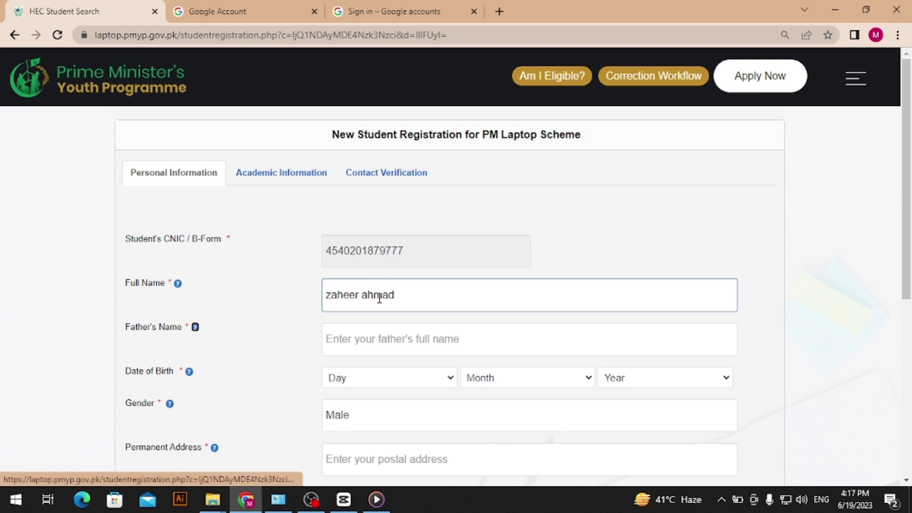
Enter the father's name and read the Date of Birth help tip.
{"action": "left_click", "coordinate": [356, 341]}
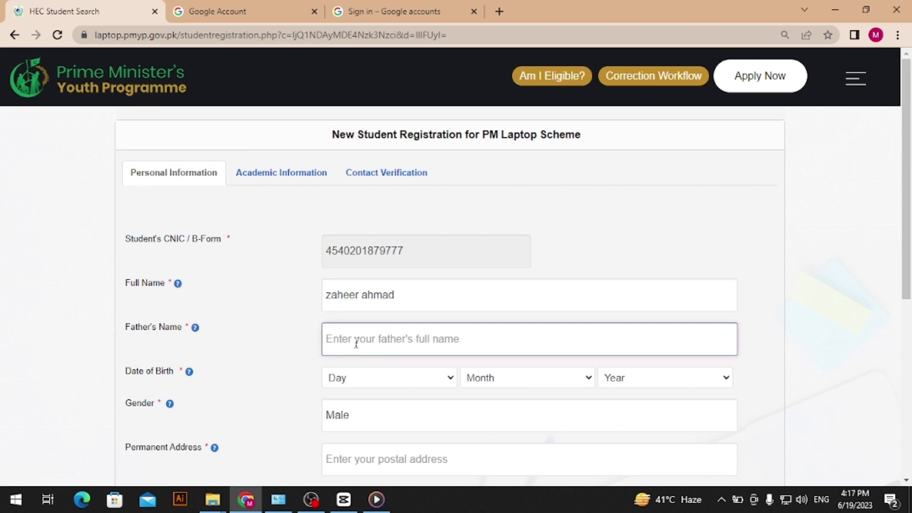
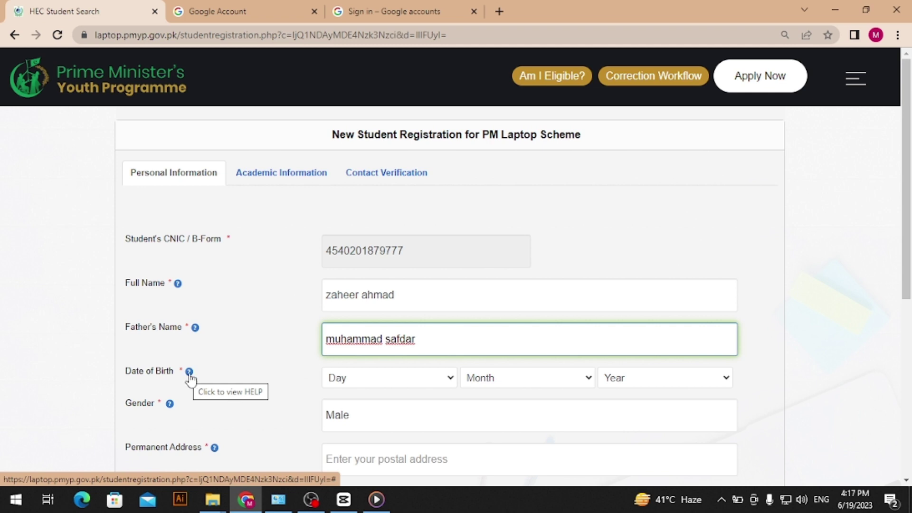
{"action": "left_click", "coordinate": [189, 373]}
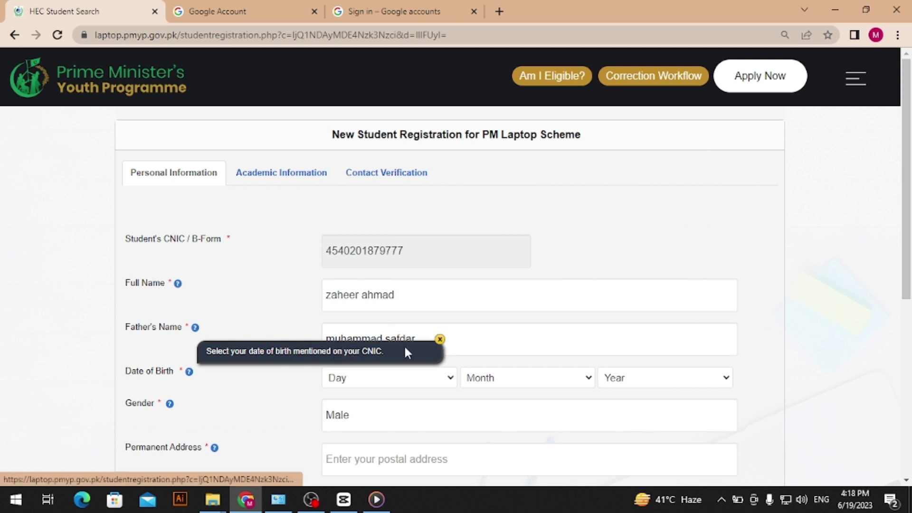
{"action": "left_click", "coordinate": [439, 346]}
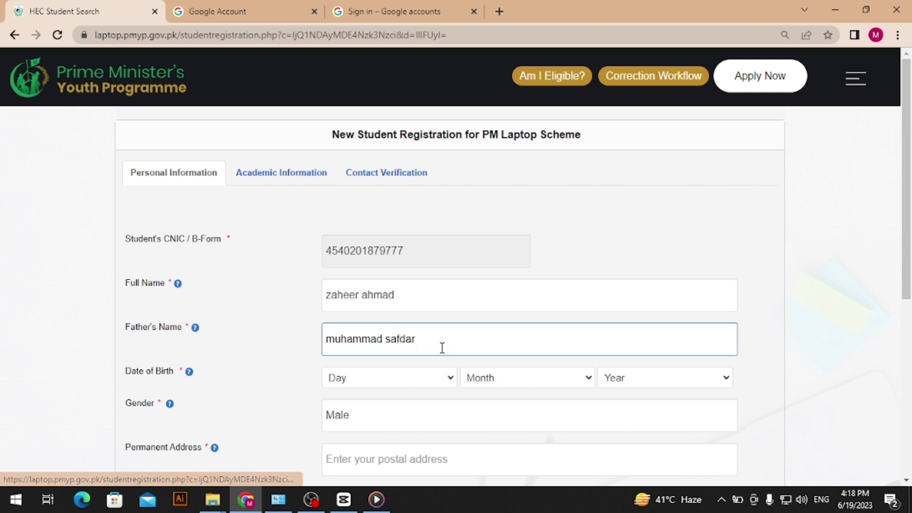
{"action": "left_click", "coordinate": [450, 384]}
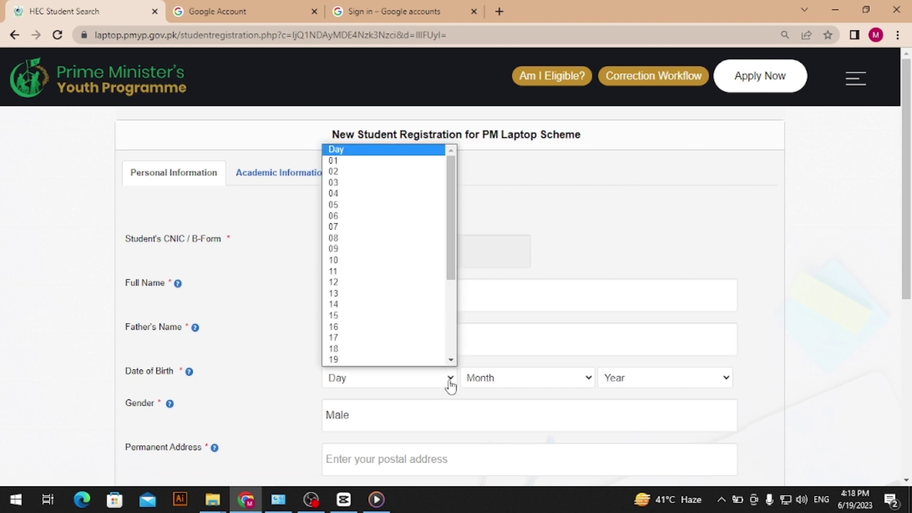
{"action": "left_click", "coordinate": [368, 305]}
{"action": "left_click", "coordinate": [525, 380]}
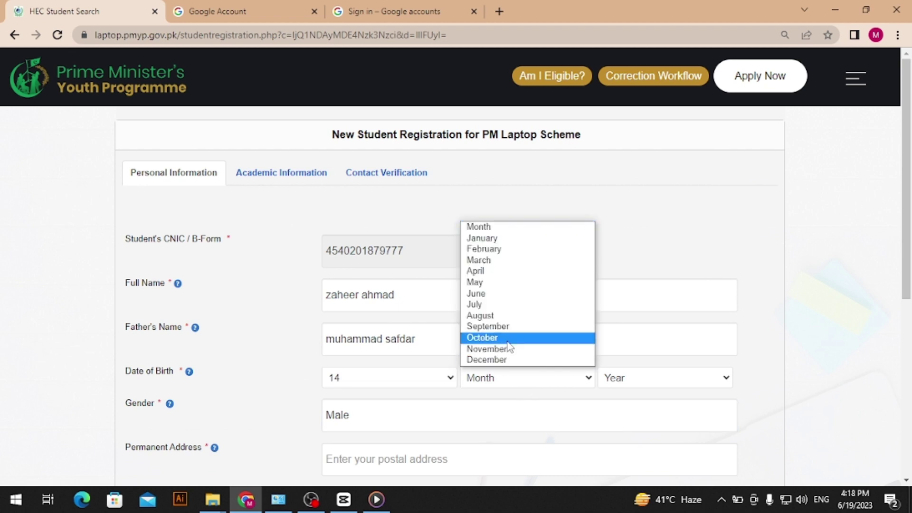
{"action": "left_click", "coordinate": [522, 338]}
{"action": "left_click", "coordinate": [665, 390]}
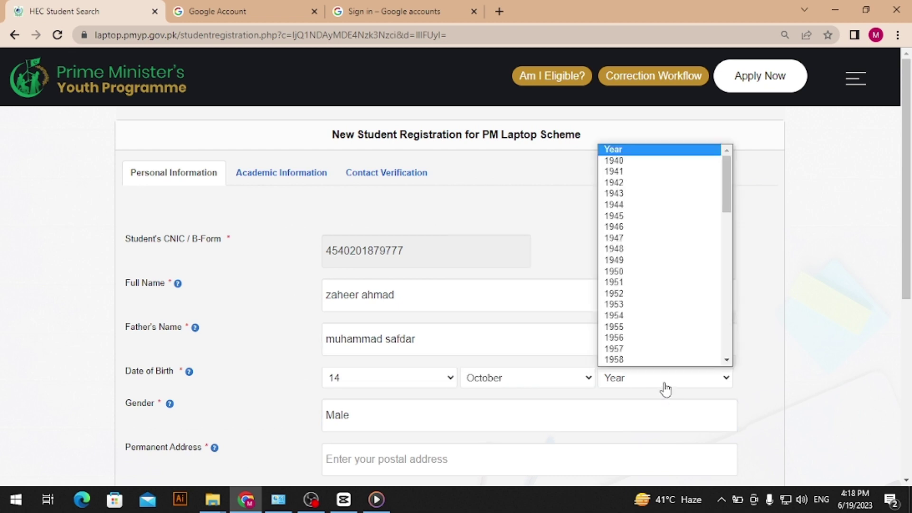
{"action": "left_click", "coordinate": [644, 341]}
{"action": "scroll", "coordinate": [296, 371], "scroll_direction": "down", "scroll_amount": 3}
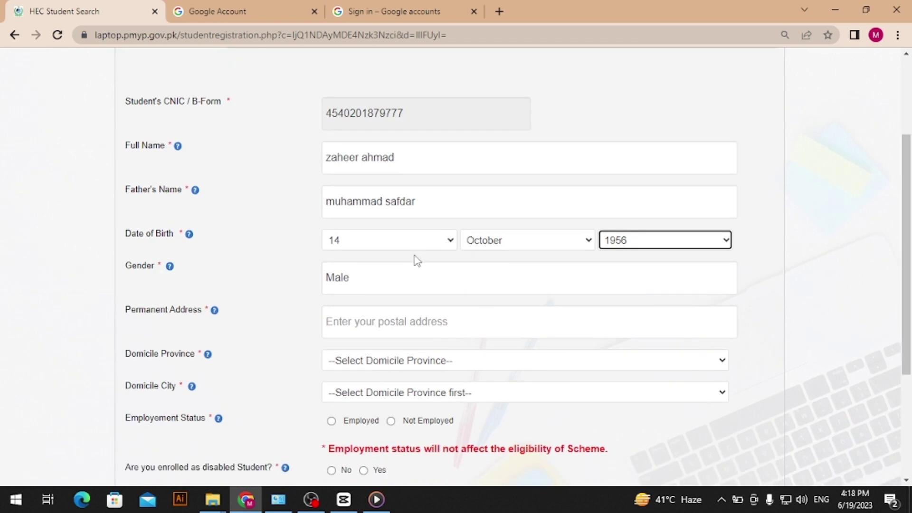
Copy the help tip's example address into the Permanent Address field.
{"action": "left_click", "coordinate": [381, 325]}
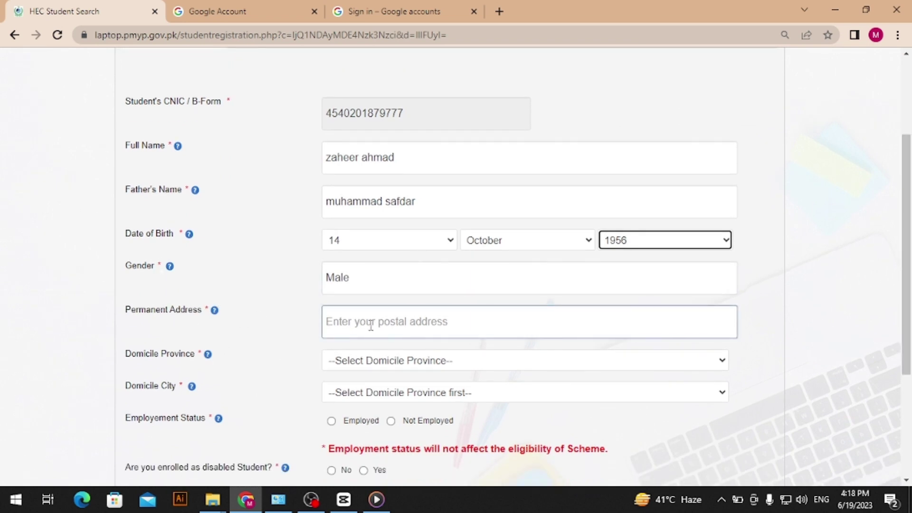
{"action": "left_click", "coordinate": [216, 312]}
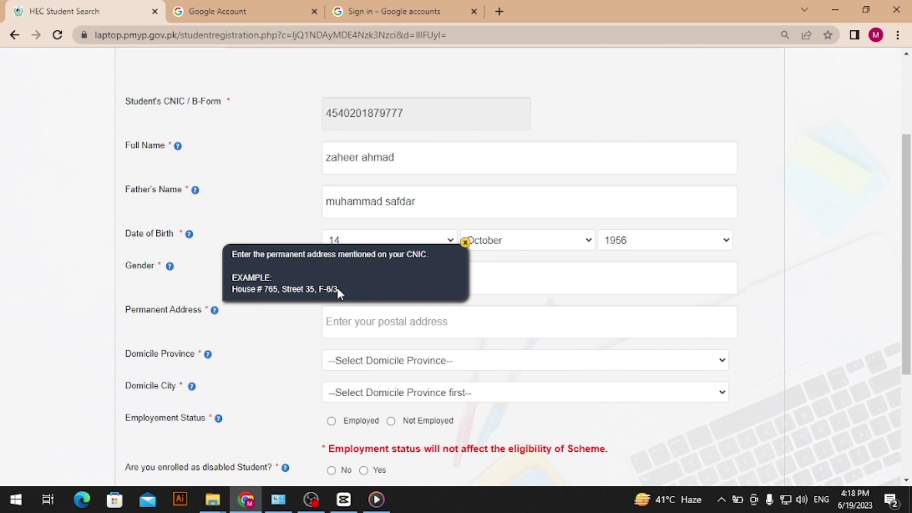
{"action": "left_click_drag", "start_coordinate": [336, 289], "coordinate": [229, 292]}
{"action": "key", "text": "ctrl+c"}
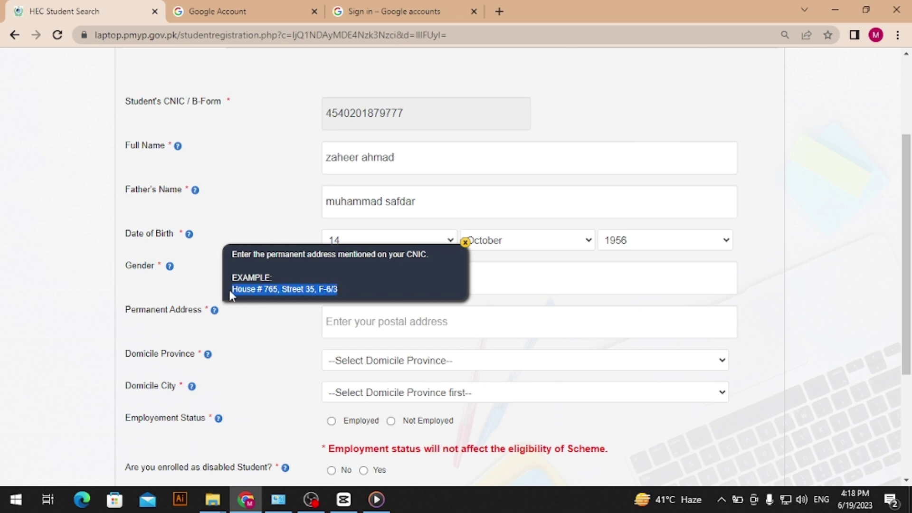
{"action": "left_click", "coordinate": [353, 318]}
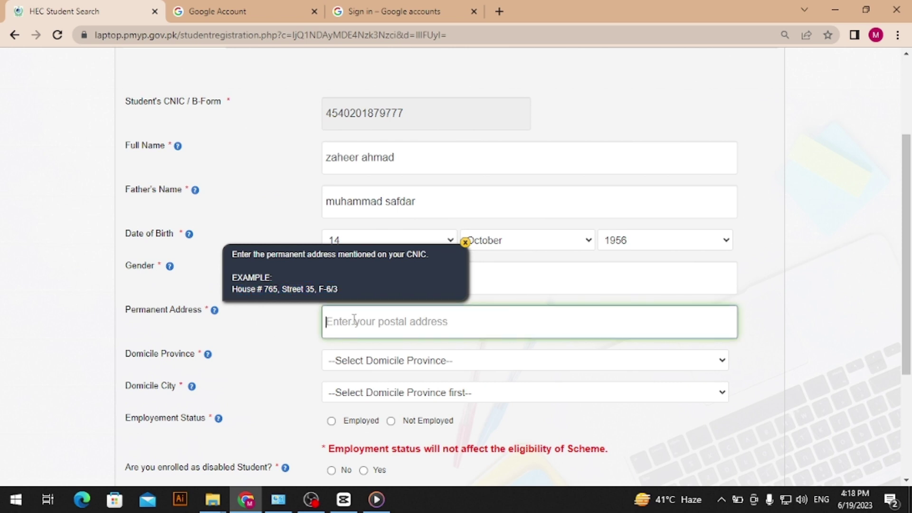
{"action": "key", "text": "ctrl+v"}
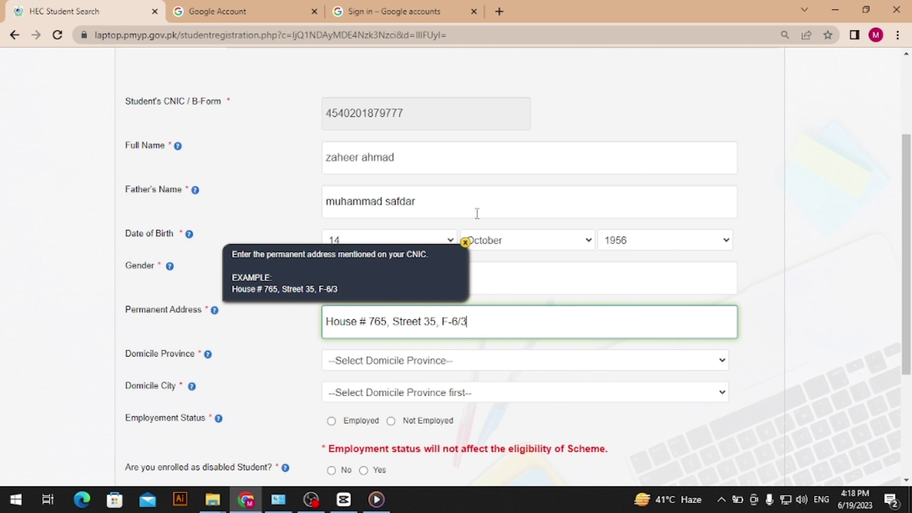
{"action": "left_click", "coordinate": [465, 245]}
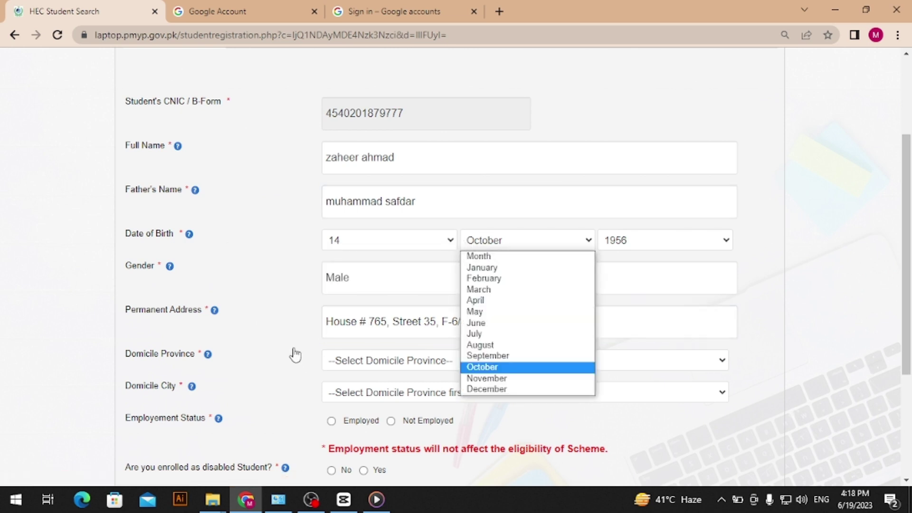
{"action": "left_click", "coordinate": [295, 366]}
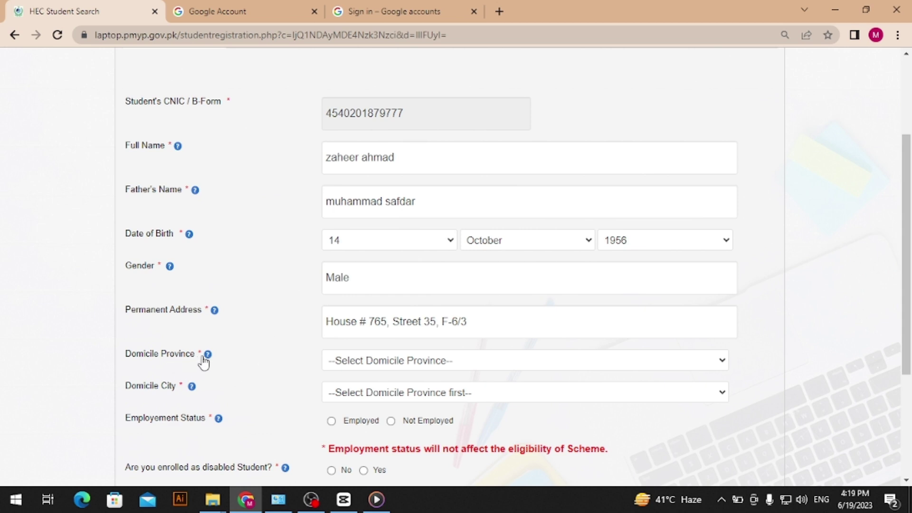
Set the Domicile Province to Sindh after reading its help tip.
{"action": "scroll", "coordinate": [911, 312], "scroll_direction": "down", "scroll_amount": 4}
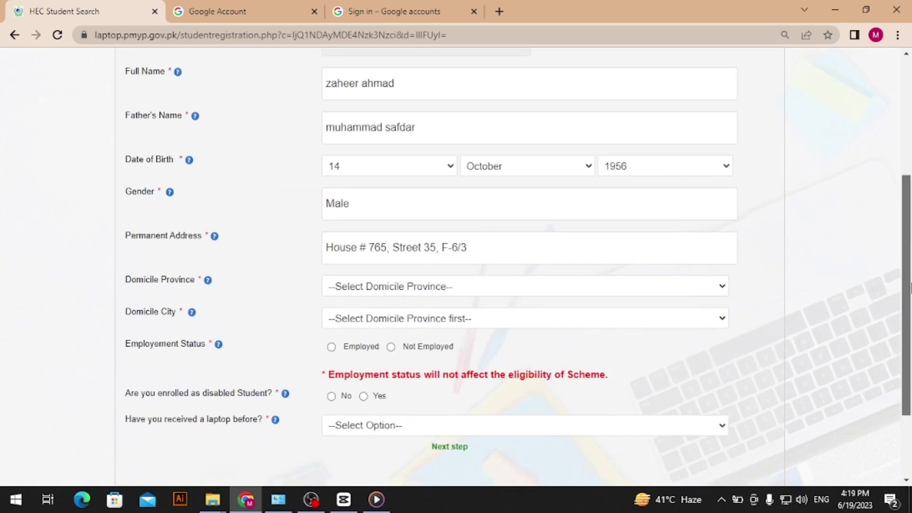
{"action": "scroll", "coordinate": [910, 313], "scroll_direction": "up", "scroll_amount": 1}
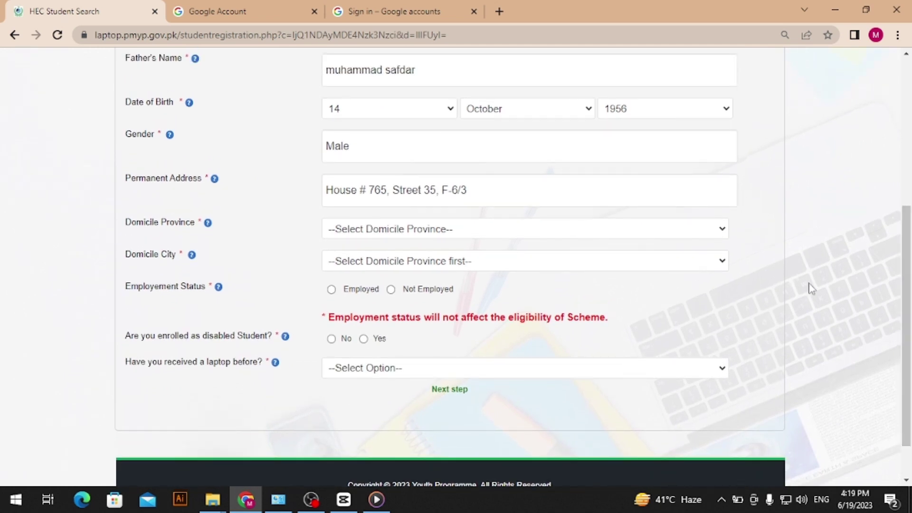
{"action": "left_click", "coordinate": [207, 223]}
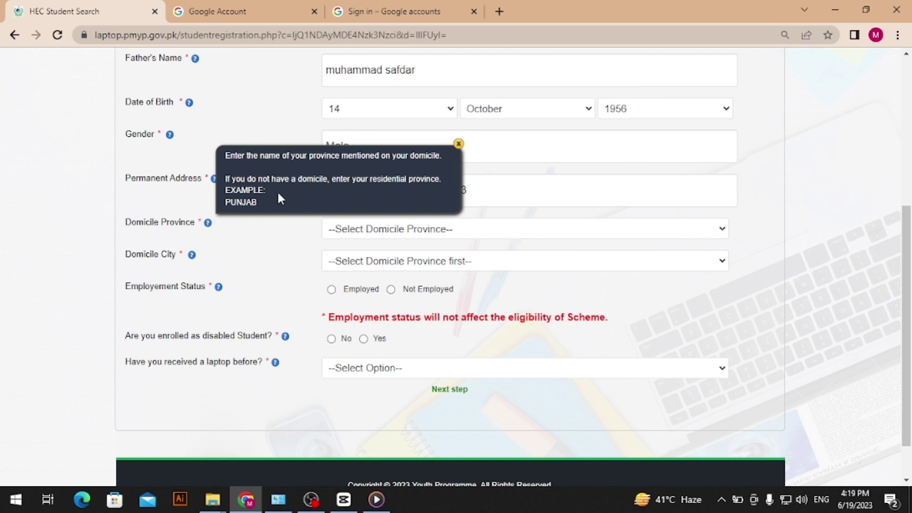
{"action": "left_click", "coordinate": [459, 143]}
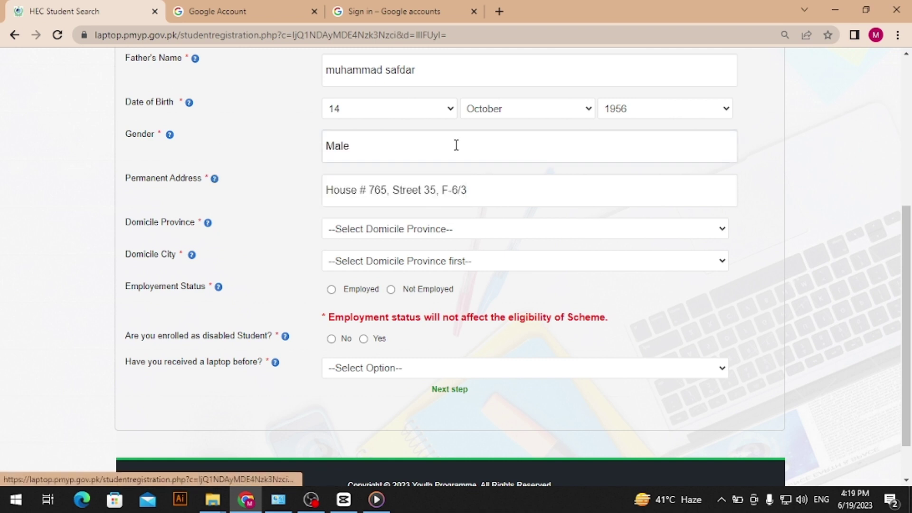
{"action": "left_click", "coordinate": [433, 229]}
{"action": "left_click", "coordinate": [418, 333]}
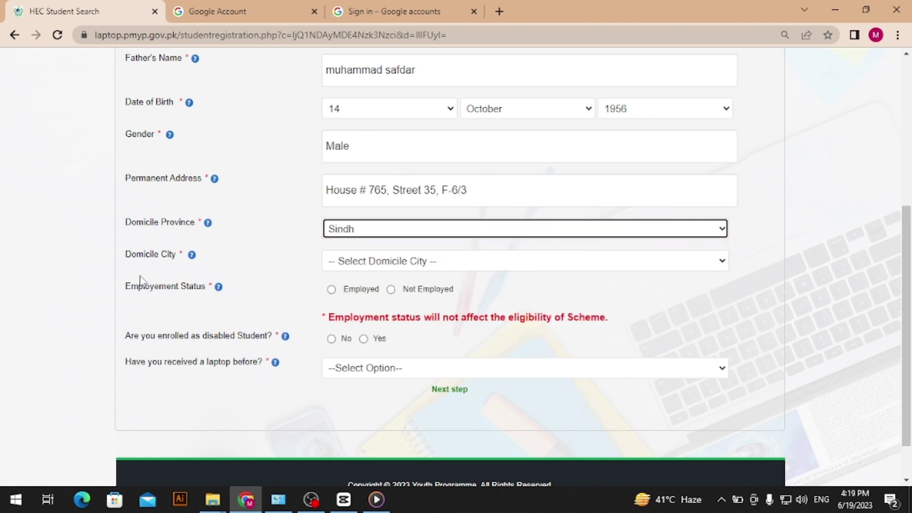
Choose Nawabshah as the Domicile City.
{"action": "left_click", "coordinate": [391, 261]}
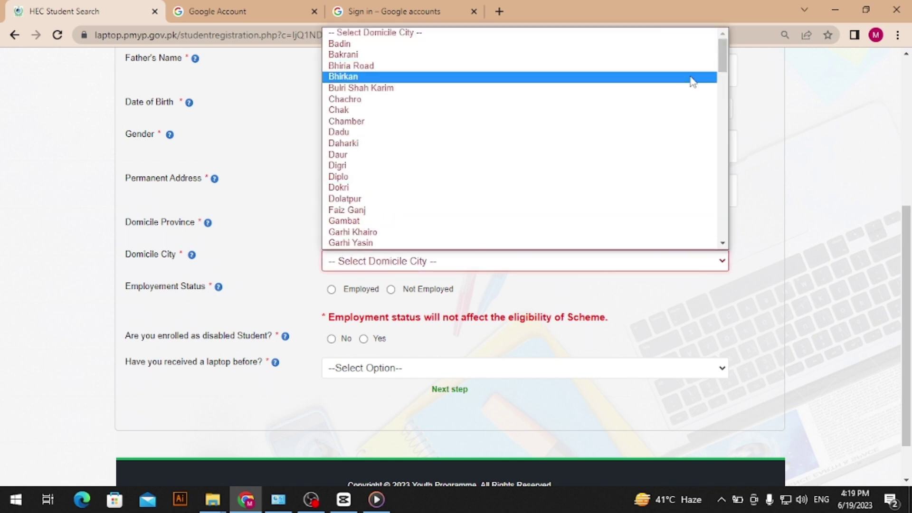
{"action": "left_click_drag", "start_coordinate": [722, 61], "coordinate": [734, 181]}
{"action": "left_click", "coordinate": [526, 179]}
{"action": "left_click", "coordinate": [483, 270]}
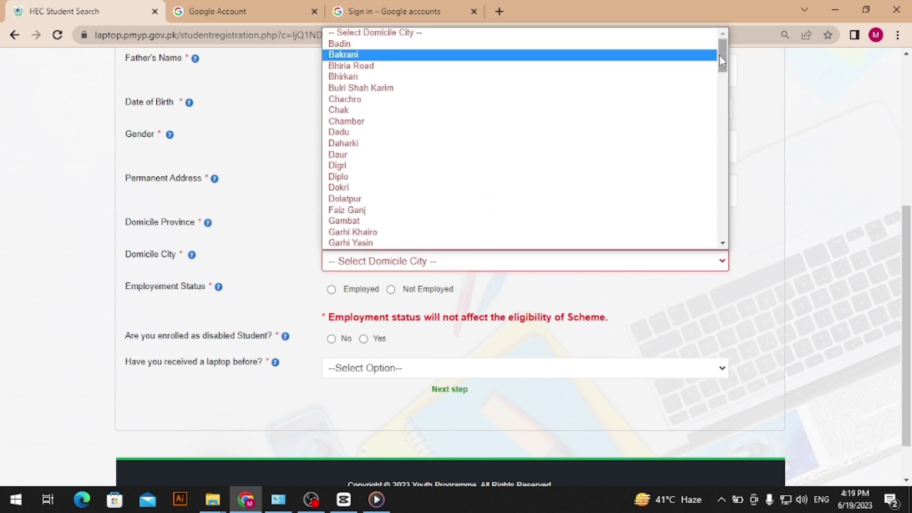
{"action": "left_click_drag", "start_coordinate": [721, 55], "coordinate": [733, 166]}
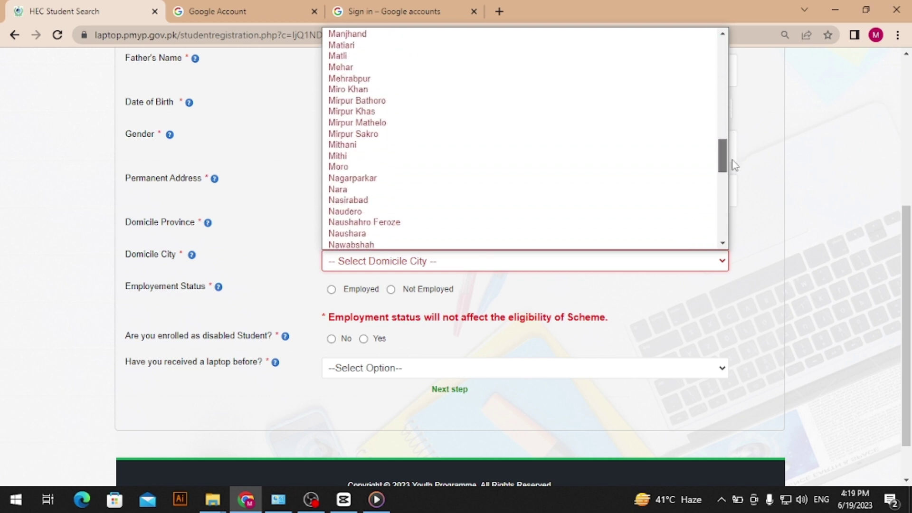
{"action": "left_click", "coordinate": [477, 243]}
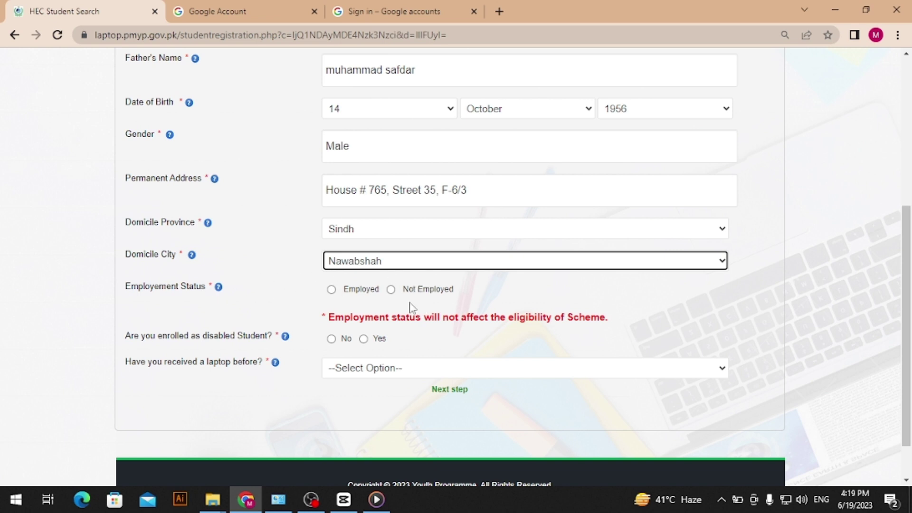
Set Employment Status to Not Employed and answer No to the disabled student question.
{"action": "left_click", "coordinate": [391, 290]}
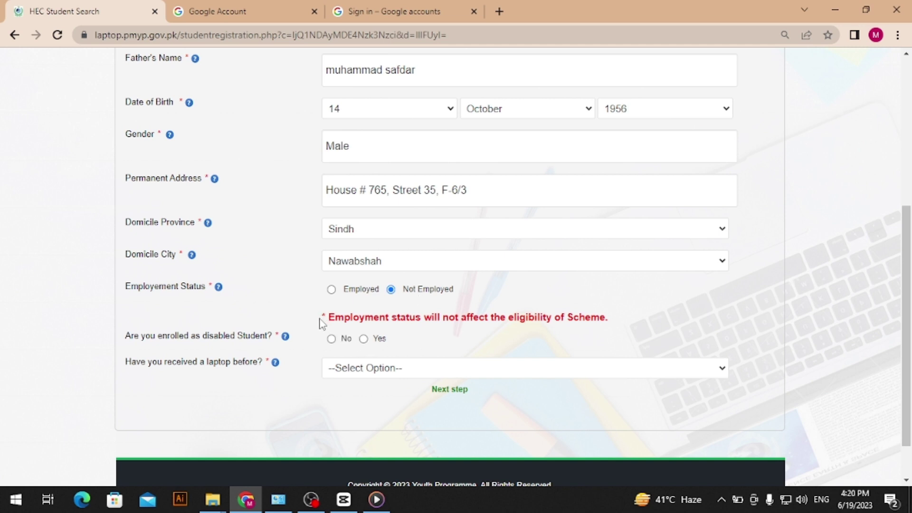
{"action": "left_click_drag", "start_coordinate": [323, 319], "coordinate": [494, 312]}
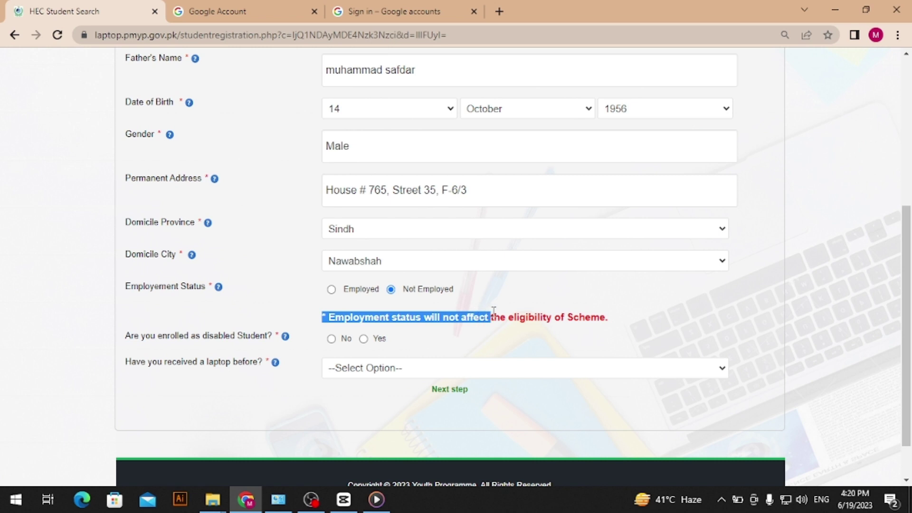
{"action": "left_click", "coordinate": [494, 311]}
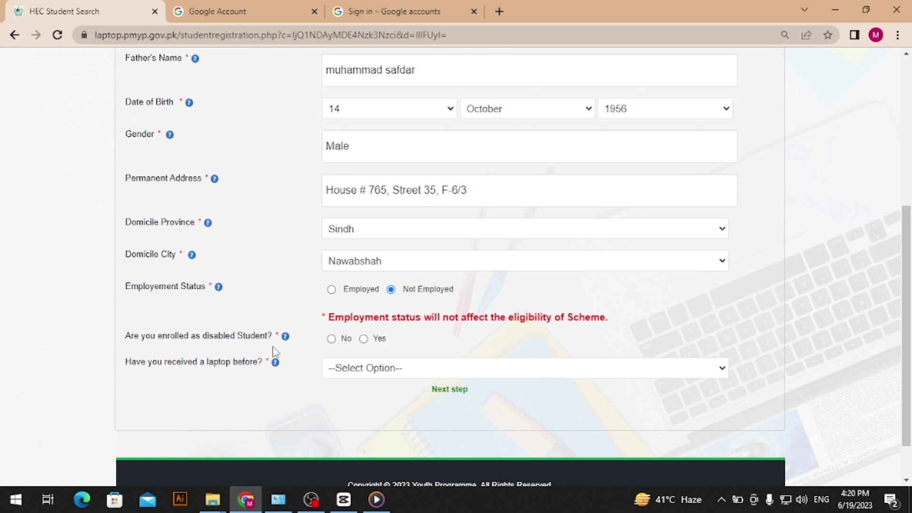
{"action": "left_click", "coordinate": [332, 340]}
{"action": "mouse_move", "coordinate": [280, 365]}
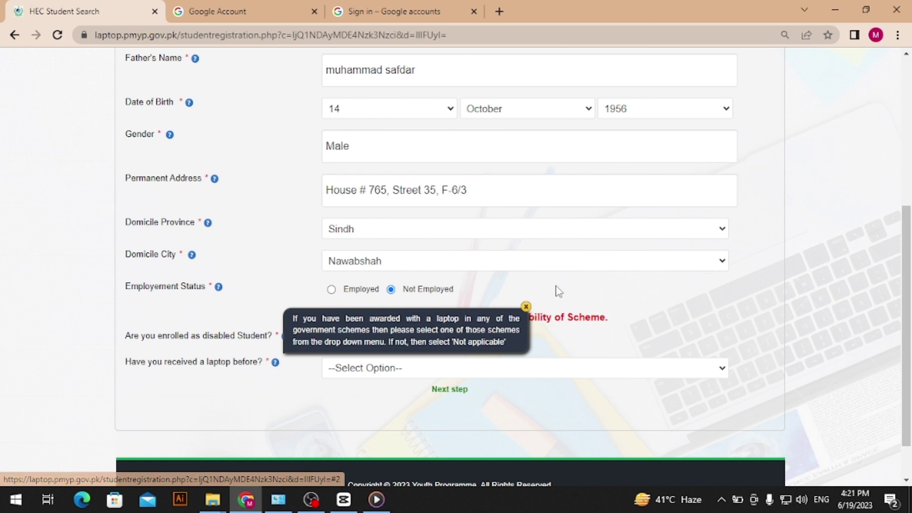
Answer No to having received a laptop before and go to Academic Information.
{"action": "left_click", "coordinate": [526, 306]}
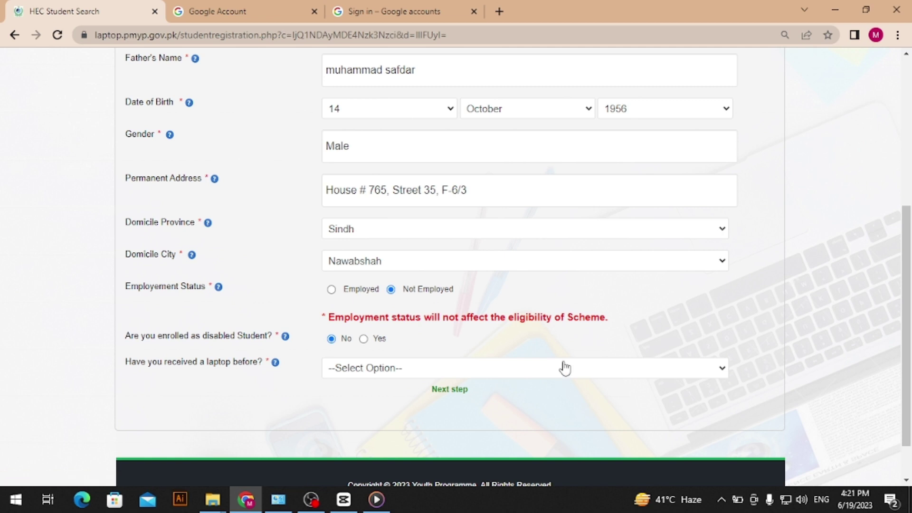
{"action": "left_click", "coordinate": [563, 367]}
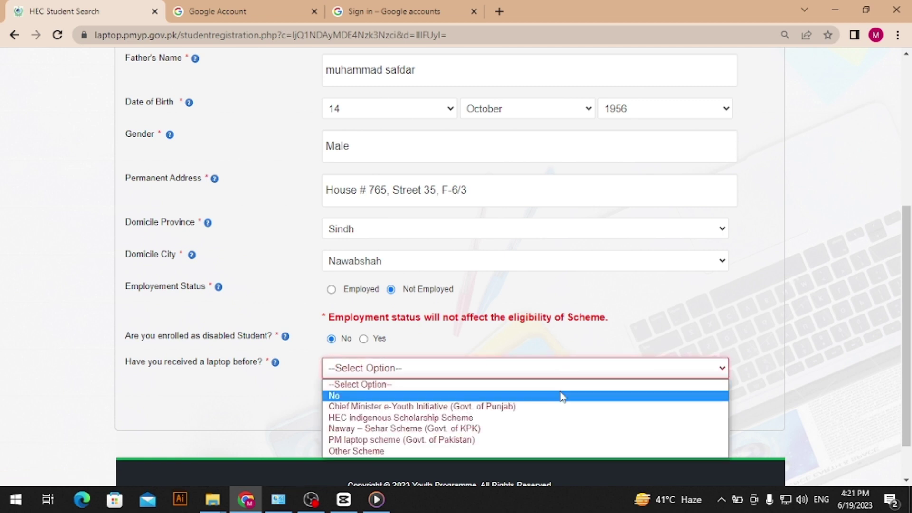
{"action": "left_click", "coordinate": [594, 384]}
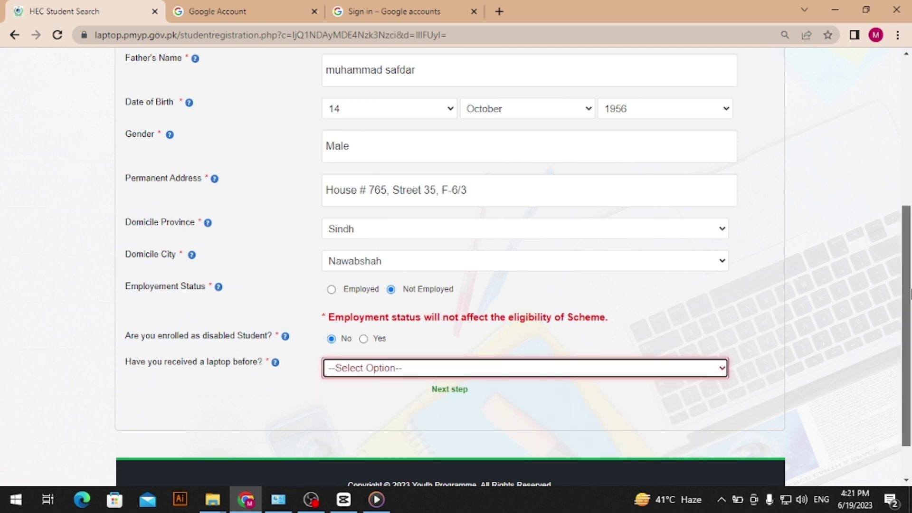
{"action": "scroll", "coordinate": [666, 307], "scroll_direction": "down", "scroll_amount": 1}
{"action": "left_click", "coordinate": [684, 318]}
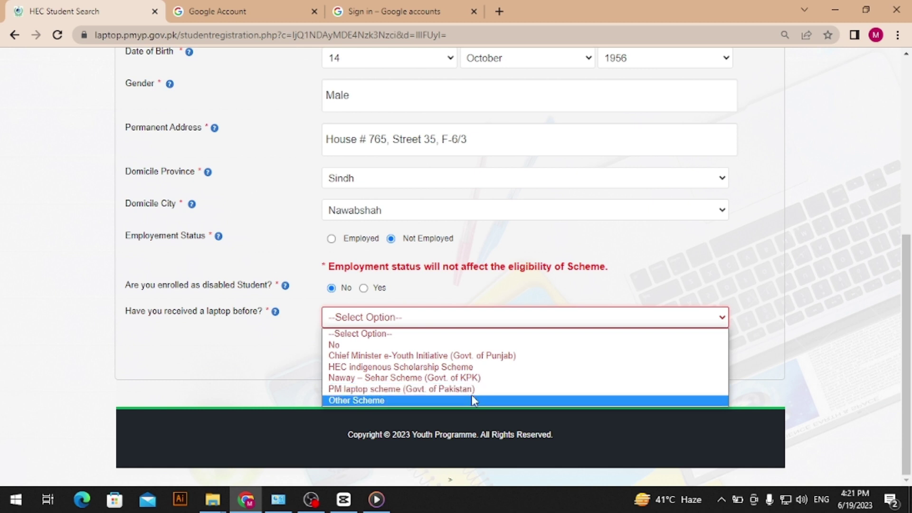
{"action": "left_click", "coordinate": [475, 345]}
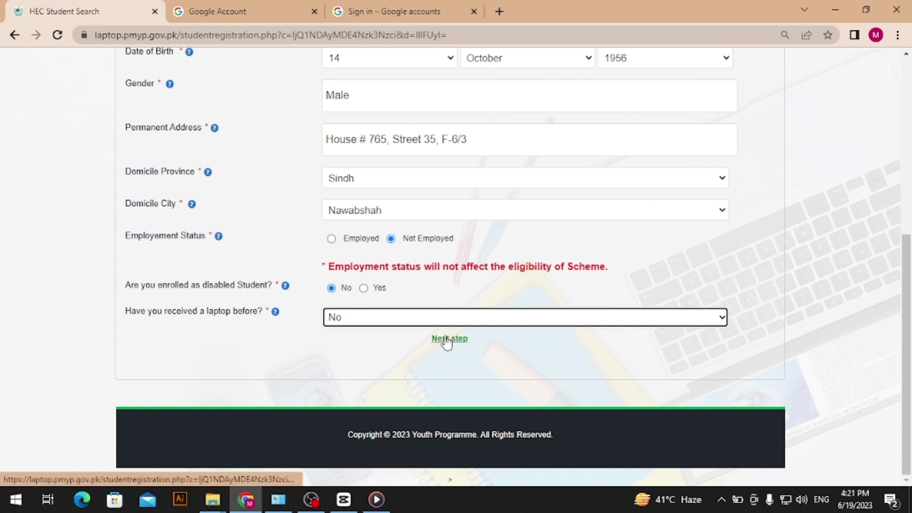
{"action": "left_click", "coordinate": [447, 340]}
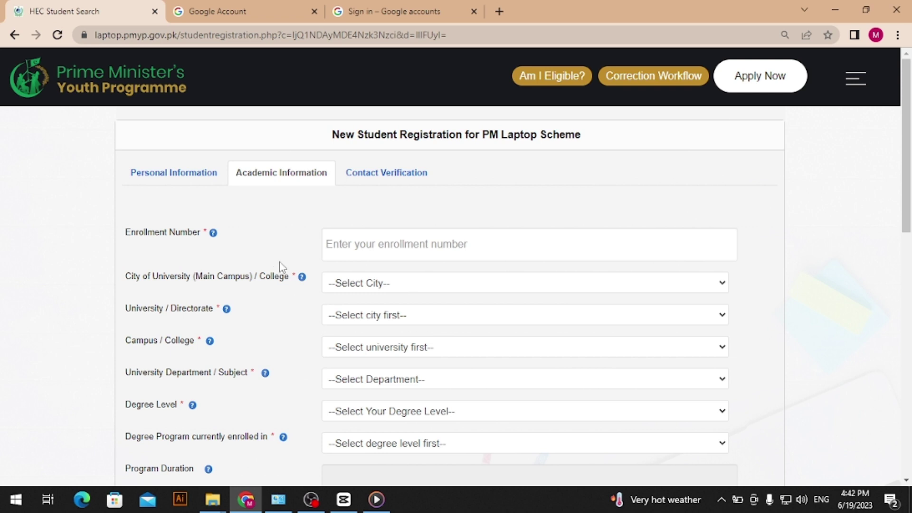
Type the student's enrollment number and correct its leading digits.
{"action": "left_click", "coordinate": [331, 246]}
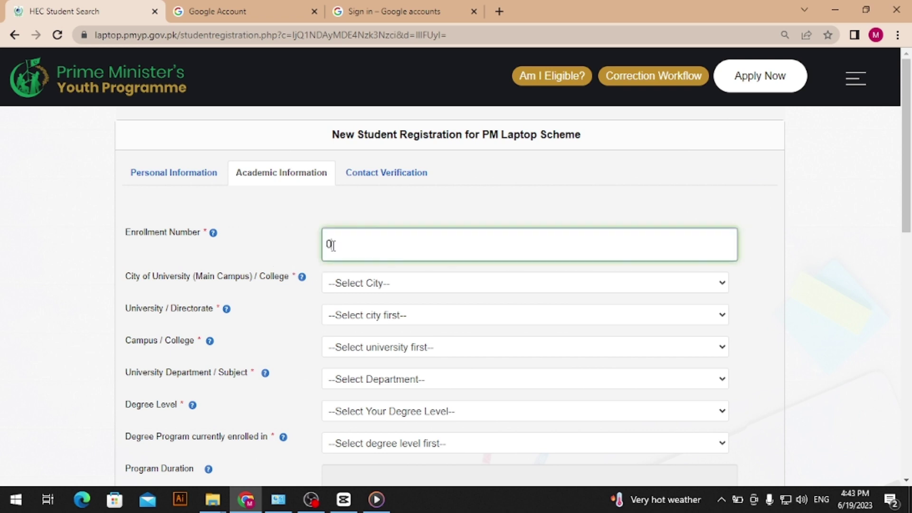
{"action": "left_click_drag", "start_coordinate": [337, 248], "coordinate": [325, 245]}
Review the enrollment number and append its final digit.
{"action": "left_click_drag", "start_coordinate": [342, 244], "coordinate": [358, 246]}
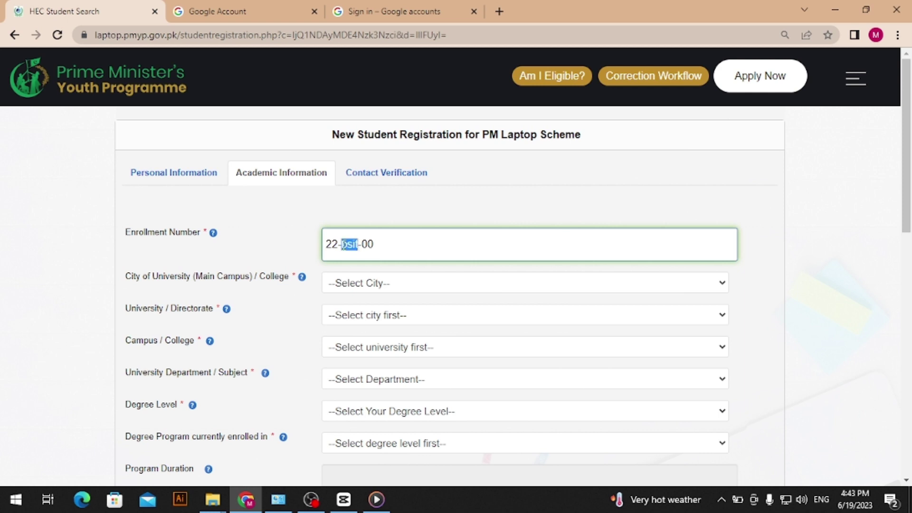
{"action": "left_click", "coordinate": [373, 246]}
{"action": "double_click", "coordinate": [350, 244]}
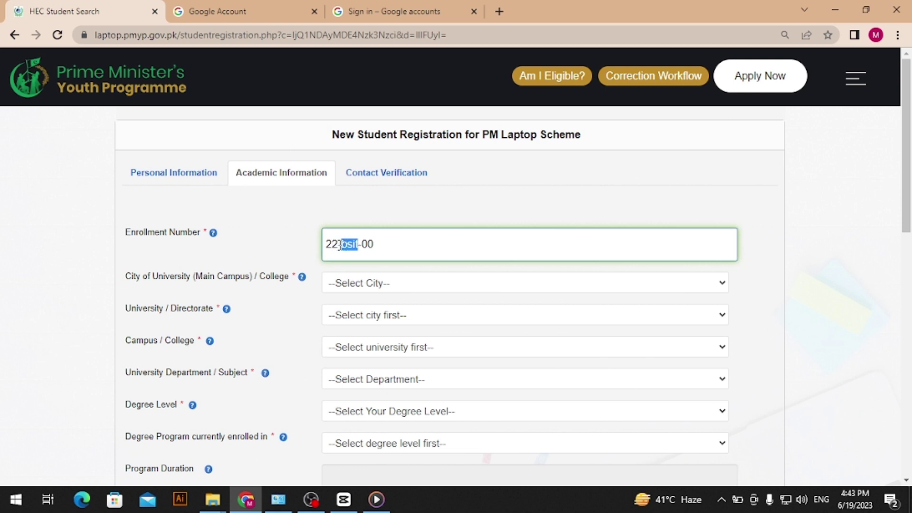
{"action": "left_click", "coordinate": [337, 245]}
{"action": "triple_click", "coordinate": [370, 244]}
{"action": "left_click", "coordinate": [371, 244]}
{"action": "type", "text": "1"}
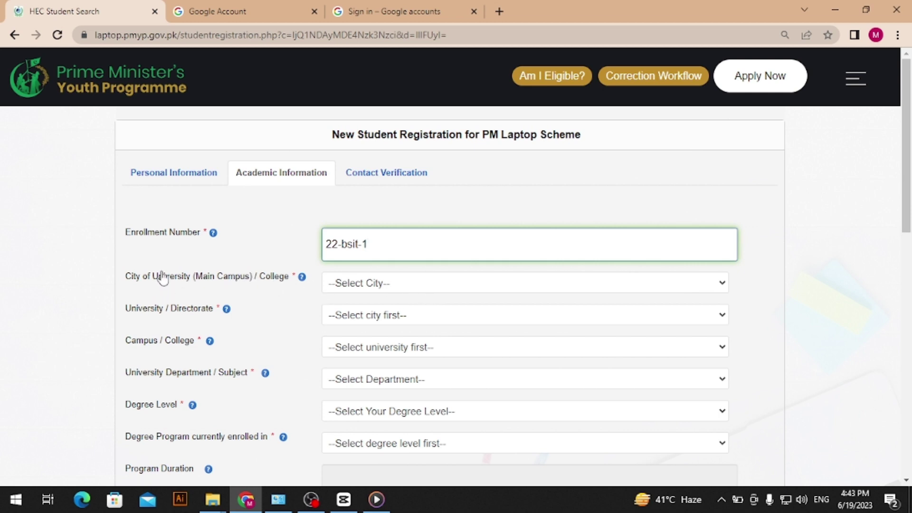
Set university city to Nawabshah and university to Quaid-e-Awam University of Engineering, Science & Technology.
{"action": "left_click", "coordinate": [415, 288]}
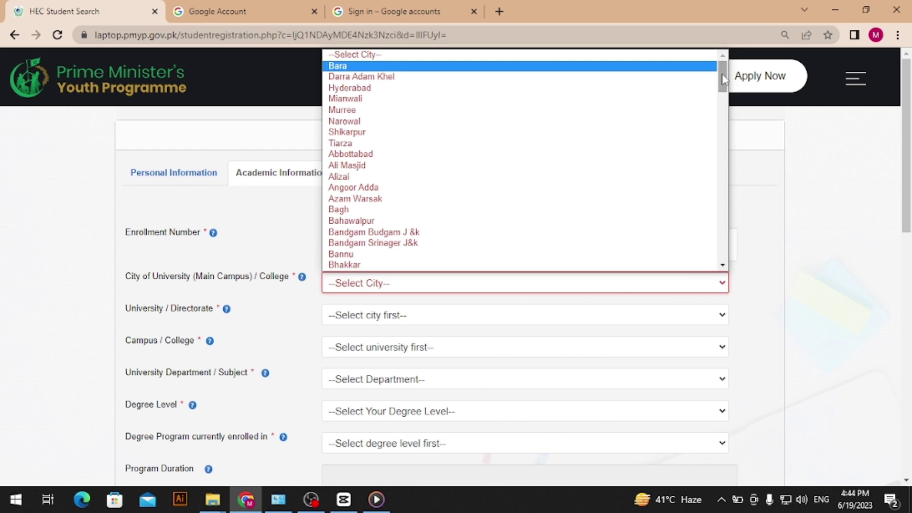
{"action": "left_click_drag", "start_coordinate": [722, 73], "coordinate": [719, 127]}
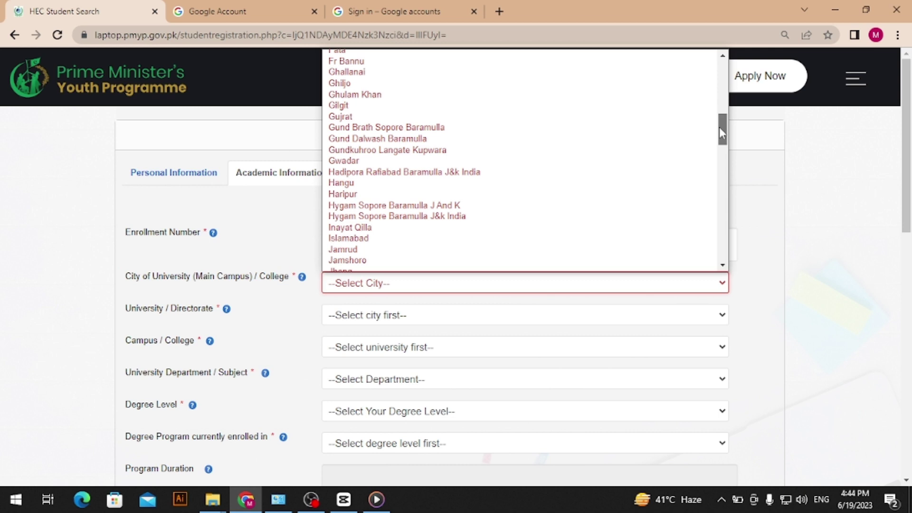
{"action": "left_click_drag", "start_coordinate": [720, 127], "coordinate": [722, 190]}
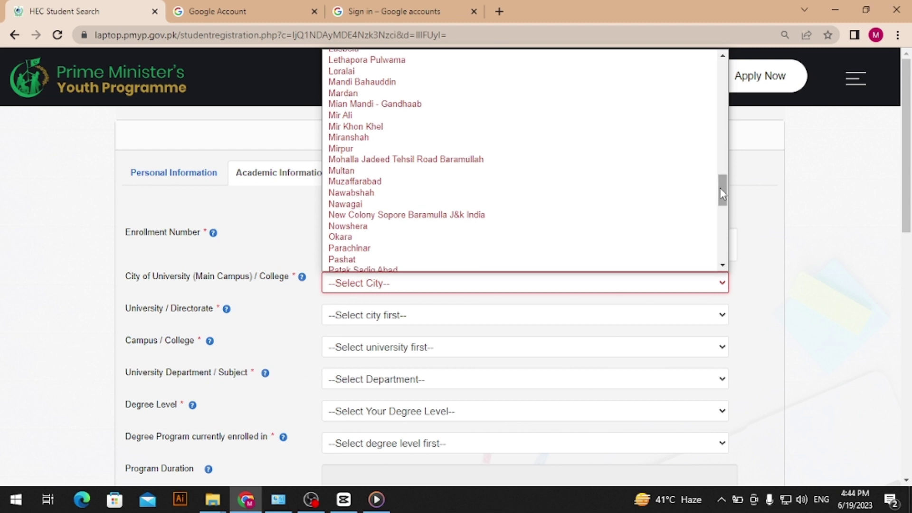
{"action": "left_click", "coordinate": [369, 189]}
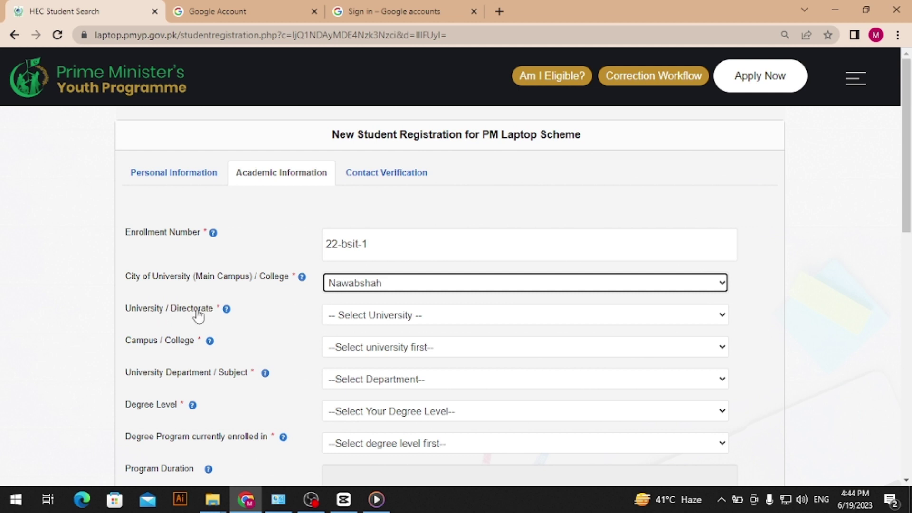
{"action": "left_click", "coordinate": [385, 320]}
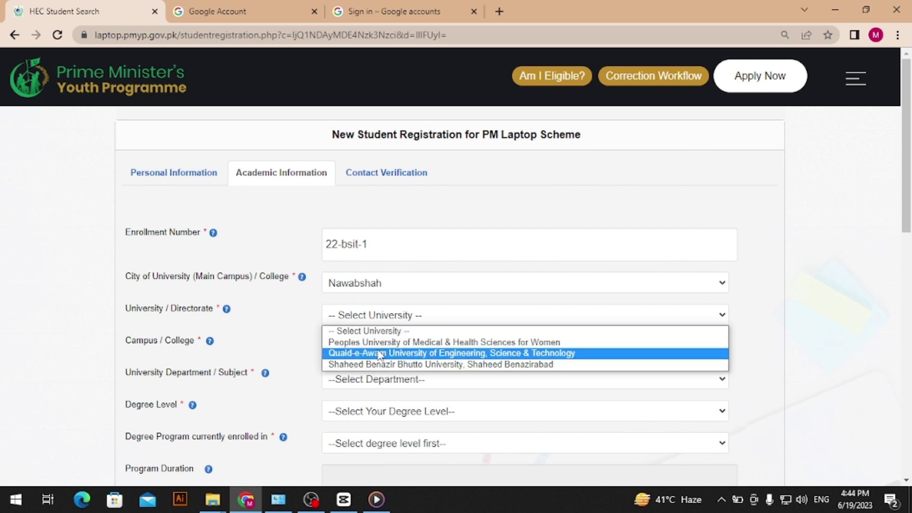
{"action": "left_click", "coordinate": [381, 354]}
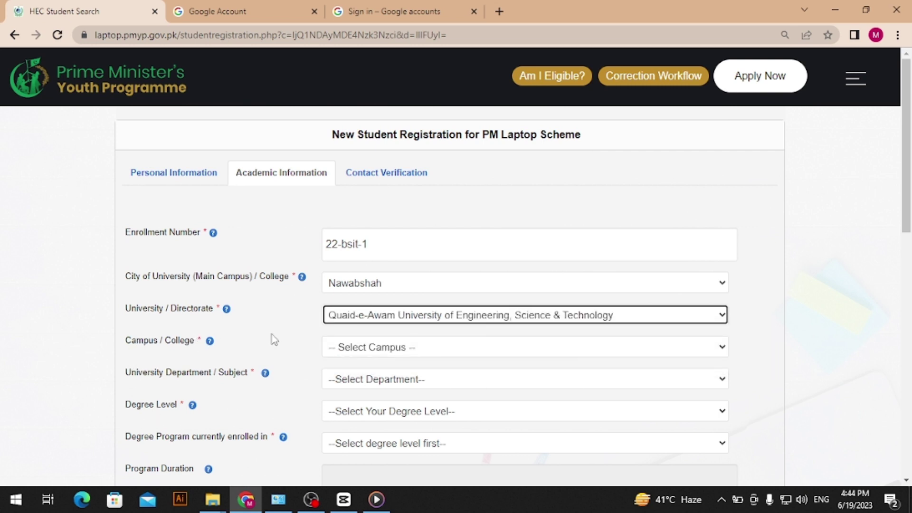
{"action": "scroll", "coordinate": [638, 298], "scroll_direction": "down", "scroll_amount": 3}
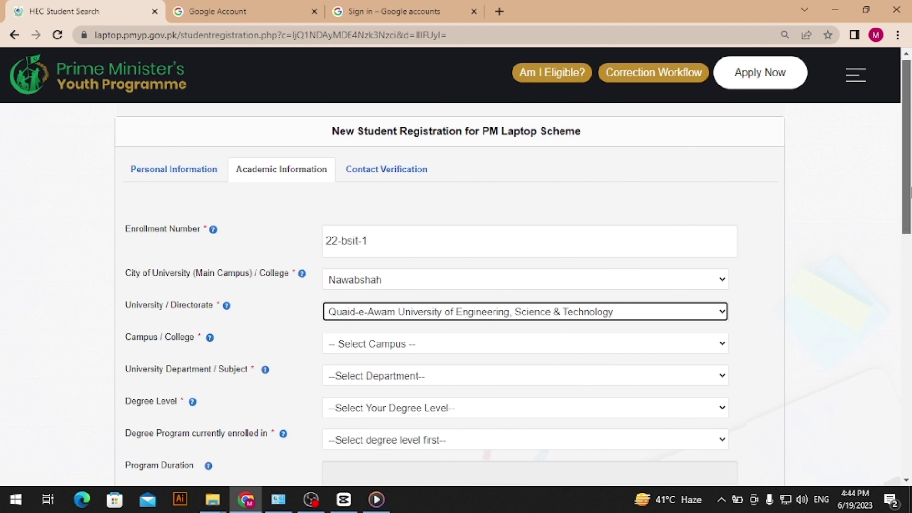
Choose 'Main campus' as campus and 'Information Technology' as department.
{"action": "left_click", "coordinate": [601, 212]}
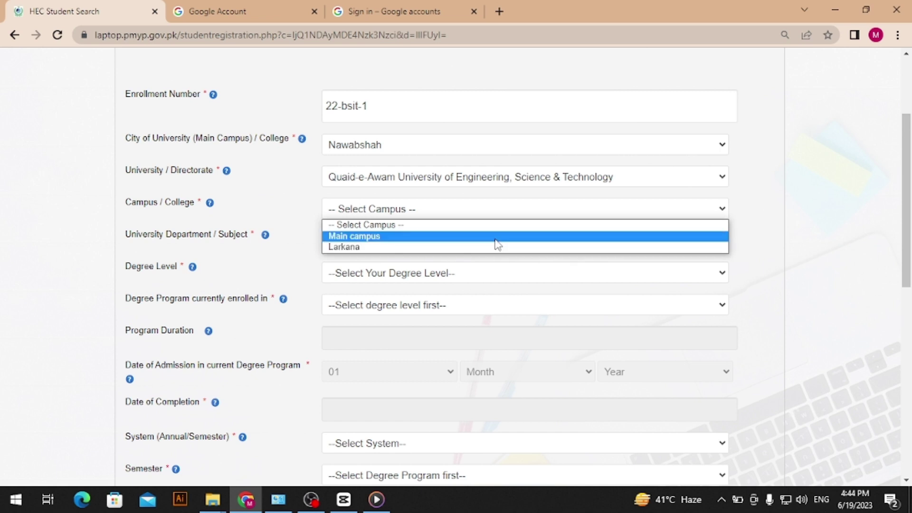
{"action": "left_click", "coordinate": [497, 242]}
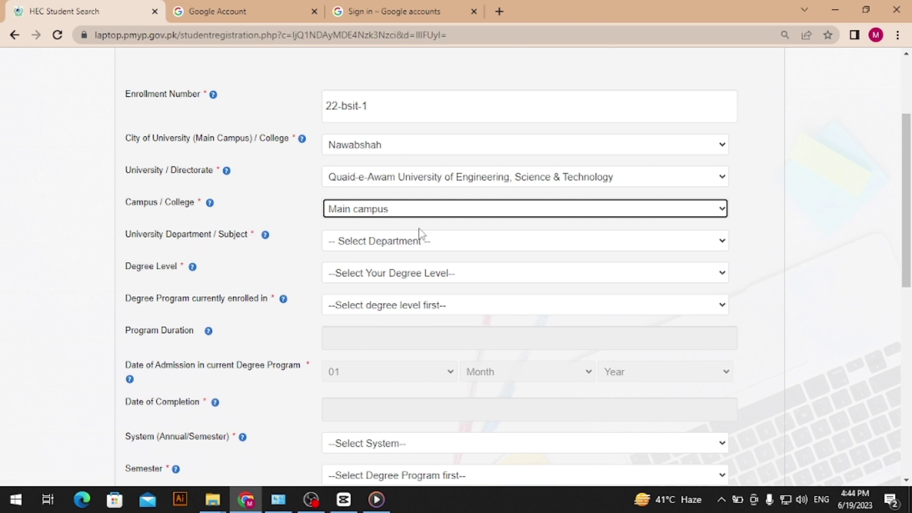
{"action": "left_click", "coordinate": [416, 250]}
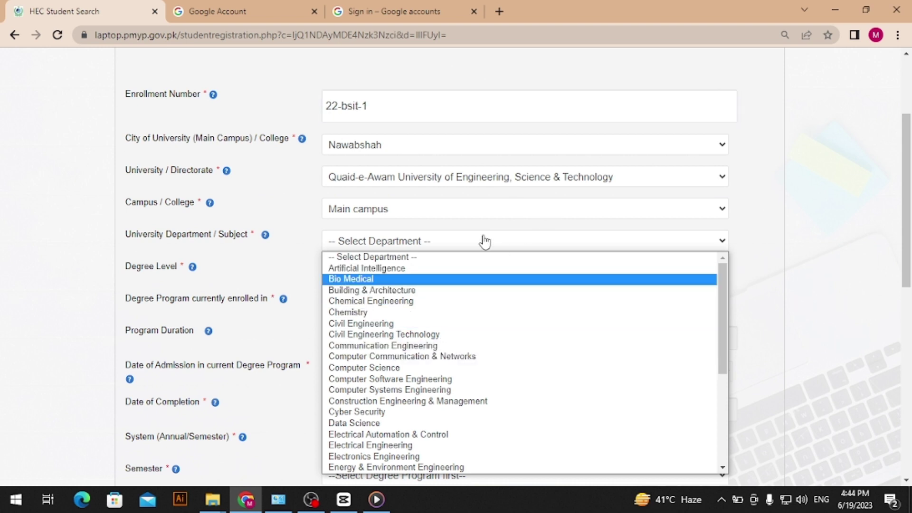
{"action": "left_click_drag", "start_coordinate": [726, 313], "coordinate": [733, 407]}
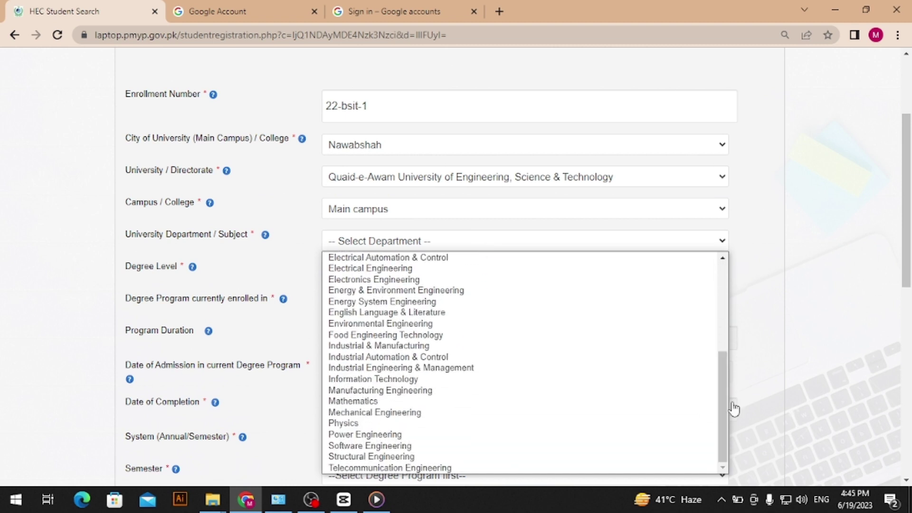
{"action": "left_click", "coordinate": [369, 380]}
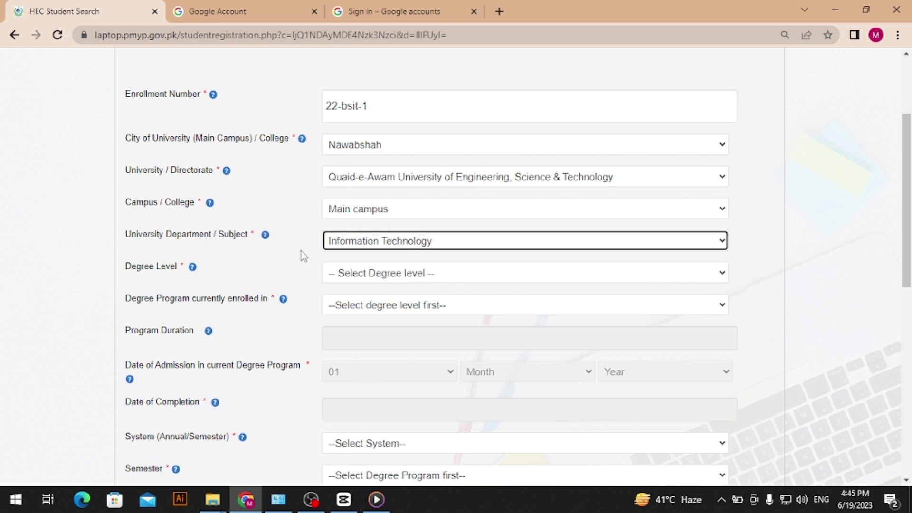
Set degree level to 'Bachelor/ Masters (16 years)' and degree program to 'BS (Hons)'.
{"action": "left_click", "coordinate": [432, 274]}
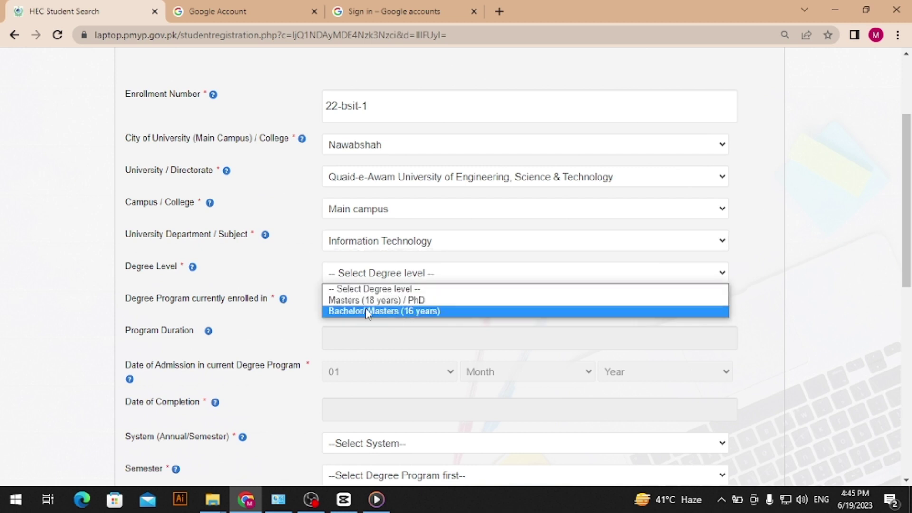
{"action": "left_click", "coordinate": [367, 312]}
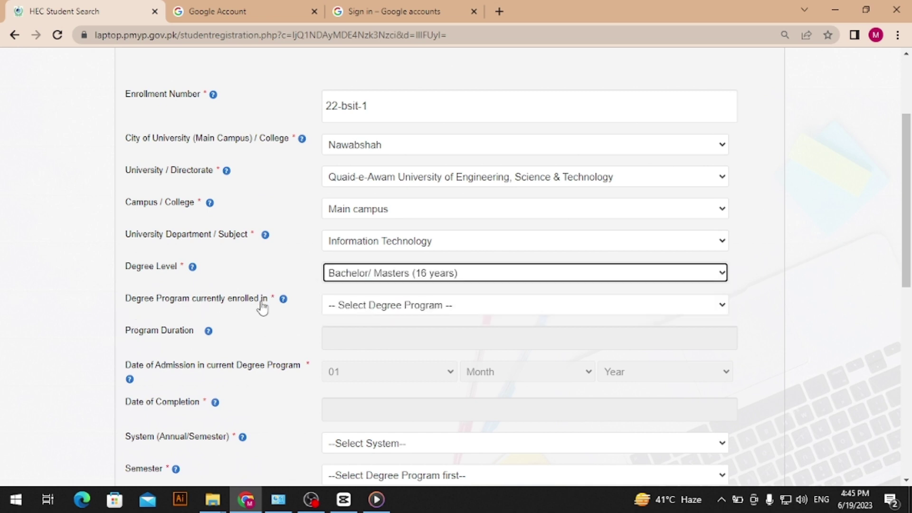
{"action": "left_click", "coordinate": [415, 312]}
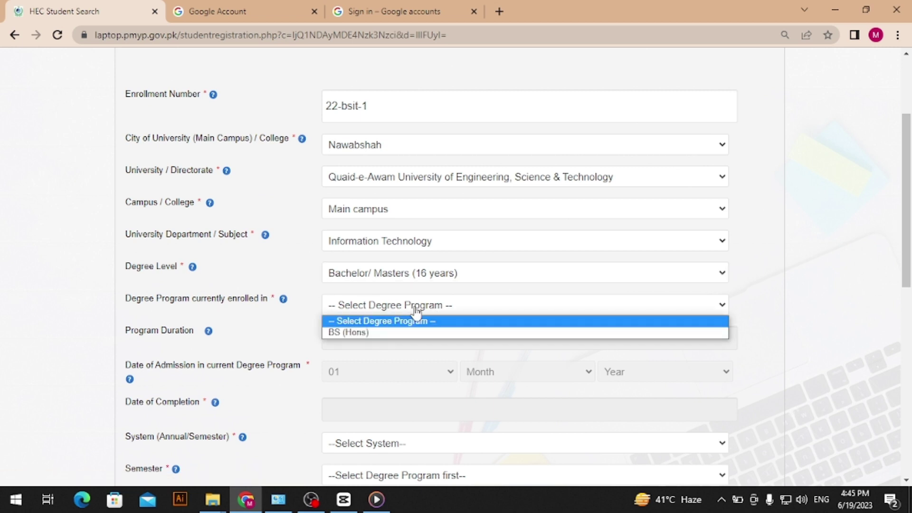
{"action": "left_click", "coordinate": [391, 333]}
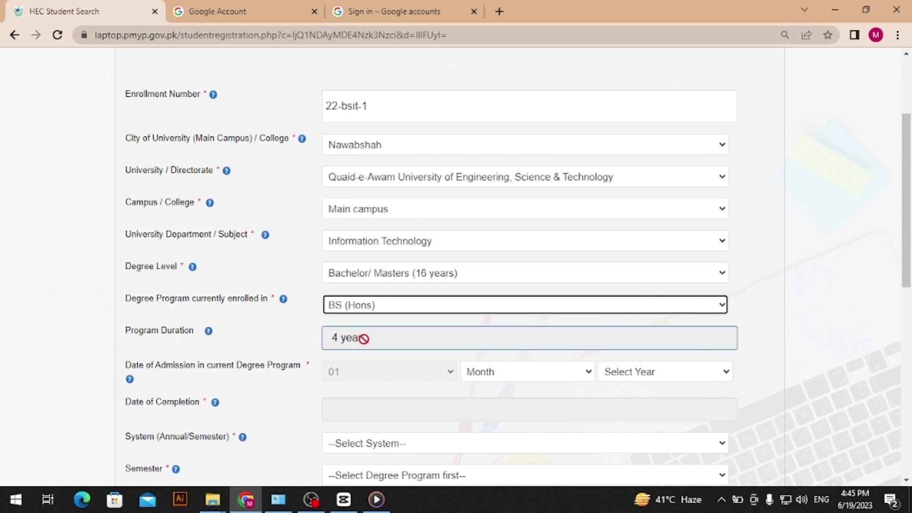
{"action": "left_click_drag", "start_coordinate": [910, 195], "coordinate": [910, 247]}
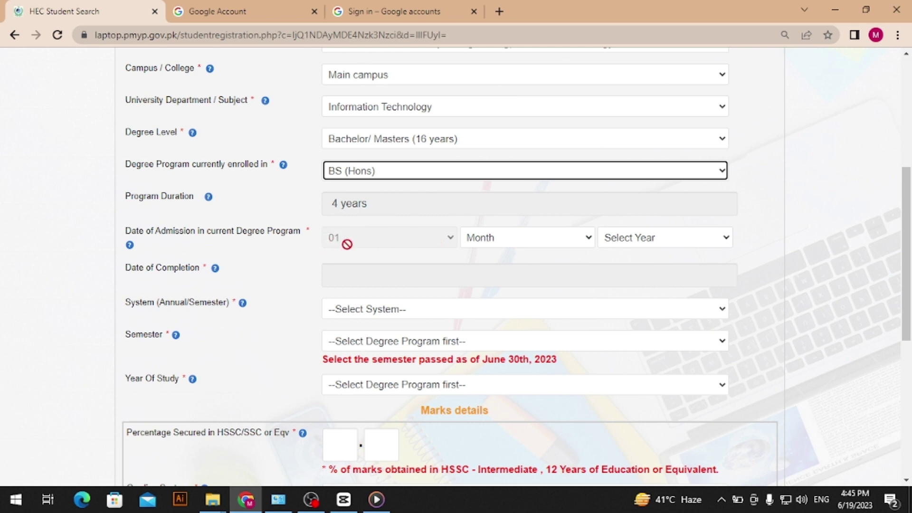
Set the admission date to June 2020 so completion auto-fills as 01-6-2024.
{"action": "left_click", "coordinate": [539, 240]}
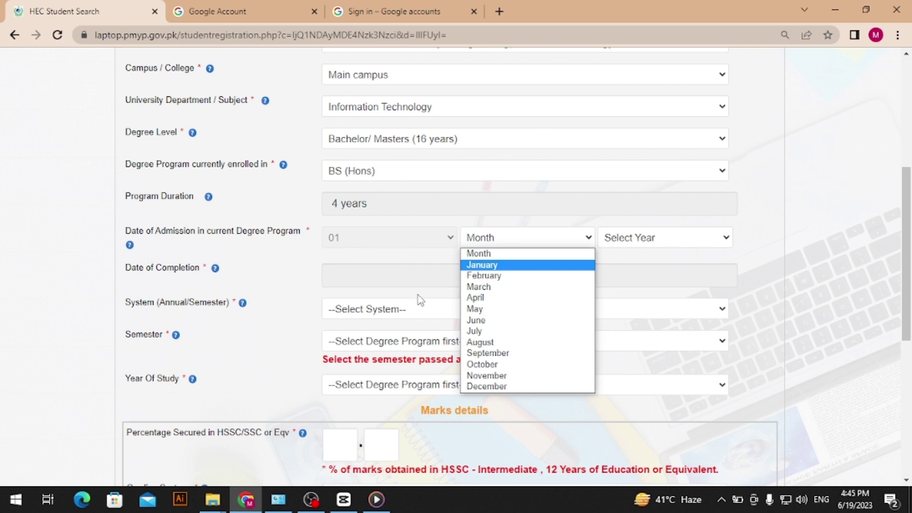
{"action": "left_click", "coordinate": [492, 325]}
{"action": "left_click", "coordinate": [653, 245]}
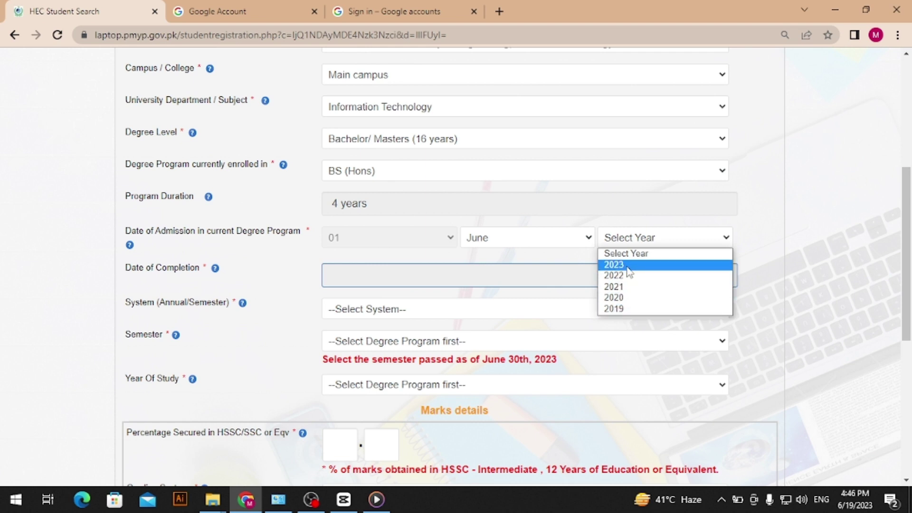
{"action": "left_click", "coordinate": [626, 298]}
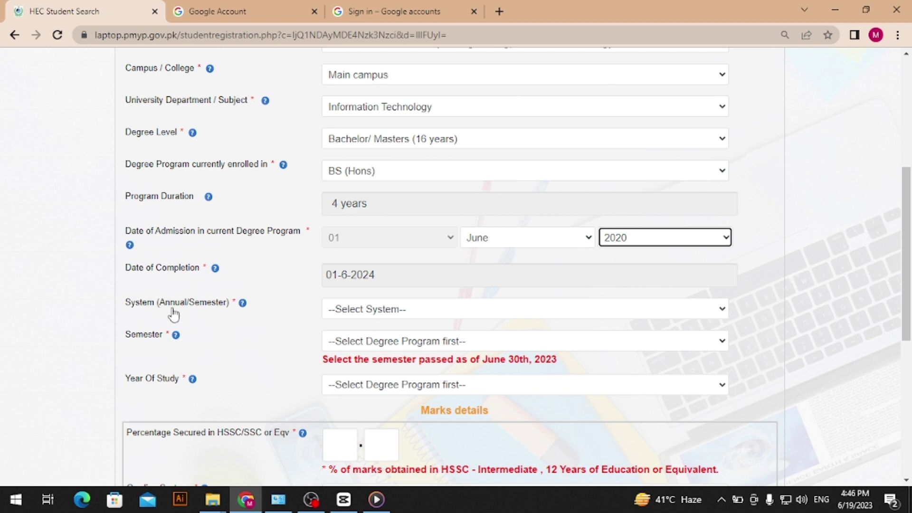
{"action": "left_click", "coordinate": [369, 311]}
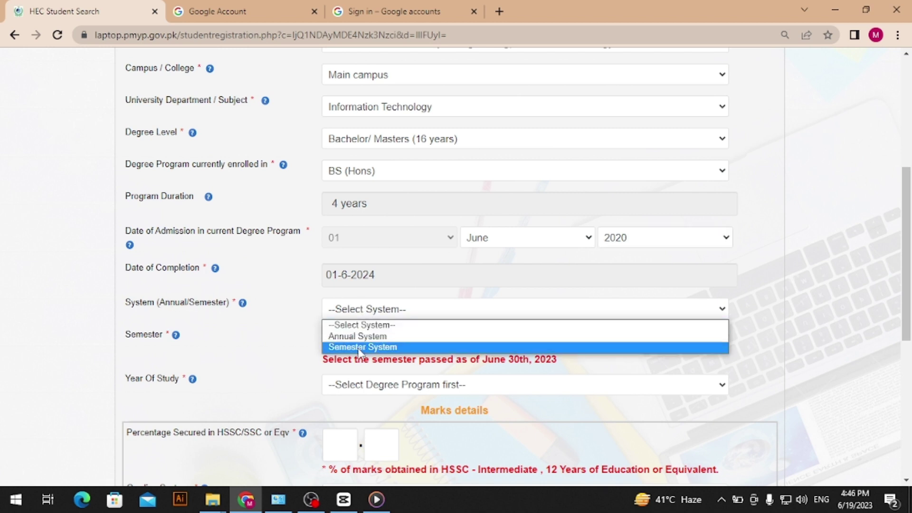
Pick Semester System and Semester 4, which sets Year 2 as the year of study.
{"action": "left_click", "coordinate": [359, 347]}
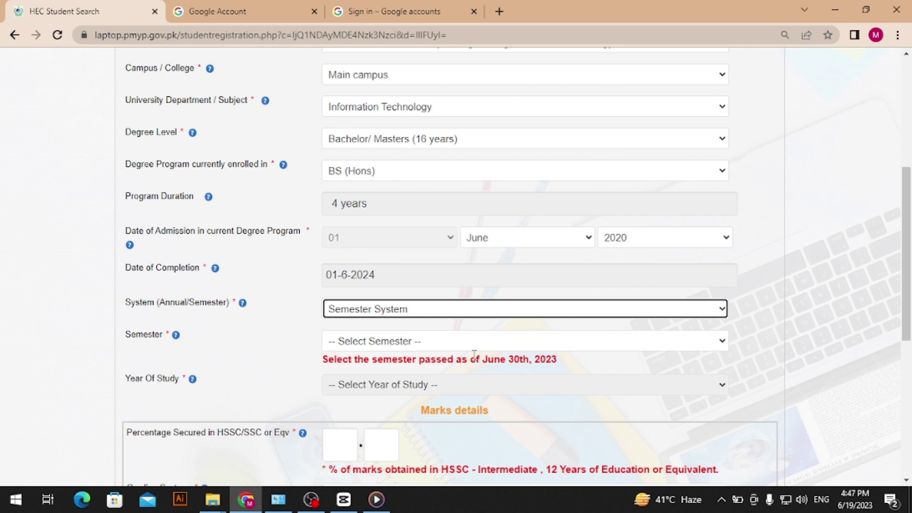
{"action": "left_click", "coordinate": [470, 350]}
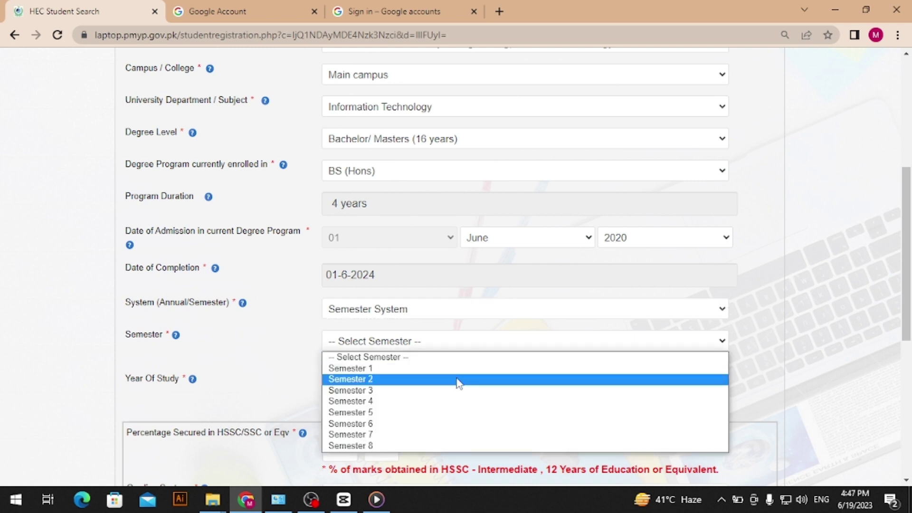
{"action": "left_click", "coordinate": [448, 403]}
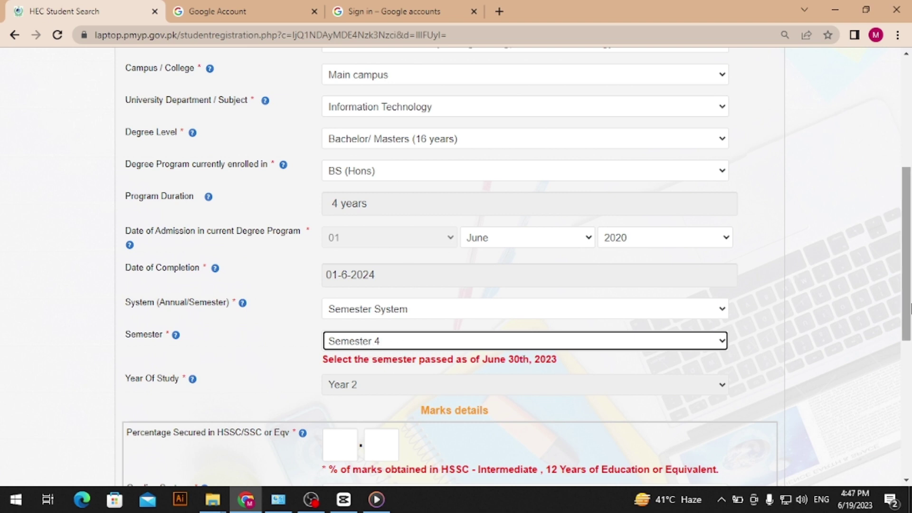
{"action": "left_click_drag", "start_coordinate": [906, 327], "coordinate": [906, 380]}
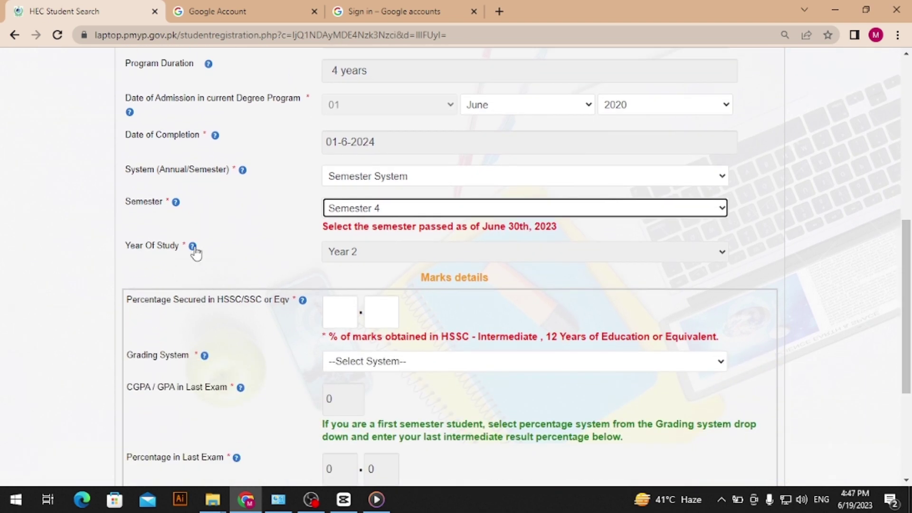
{"action": "left_click", "coordinate": [192, 246]}
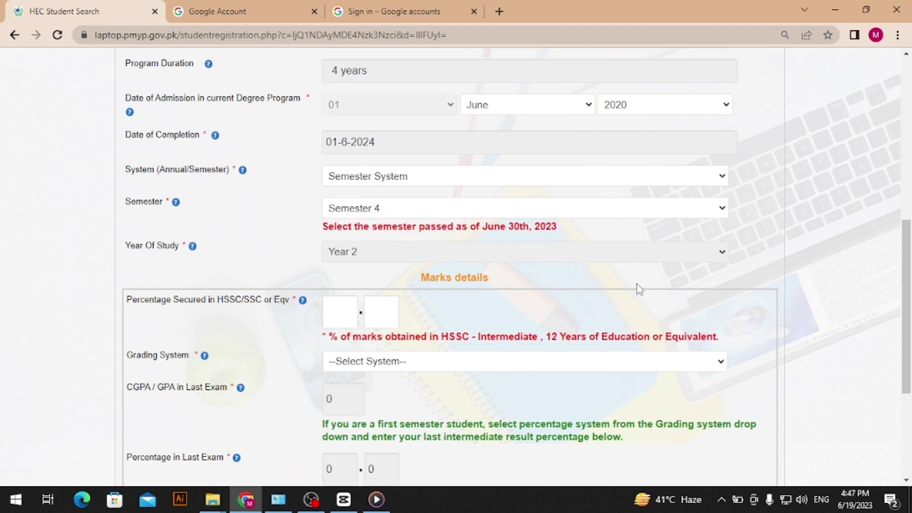
{"action": "left_click_drag", "start_coordinate": [910, 313], "coordinate": [910, 365]}
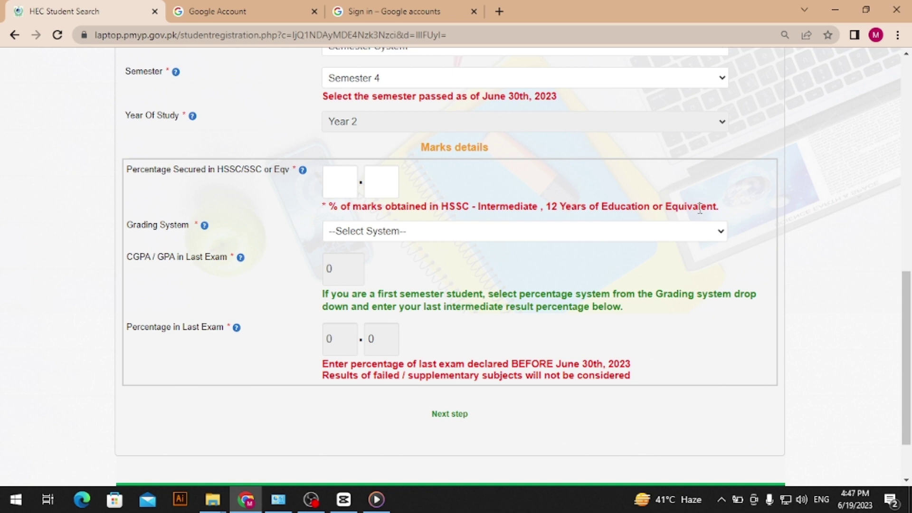
{"action": "left_click", "coordinate": [334, 182]}
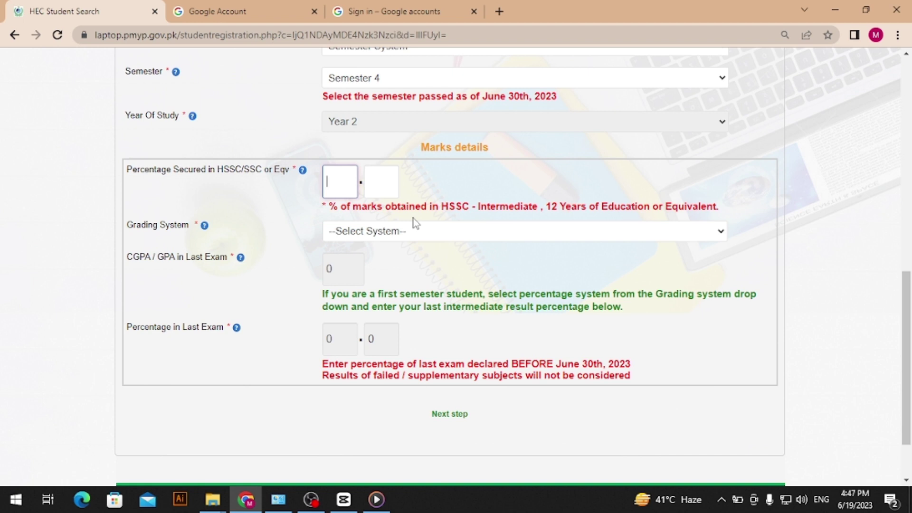
Enter 80.19 as the HSSC percentage and review the grading system guidance.
{"action": "type", "text": "80"}
{"action": "key", "text": "Tab"}
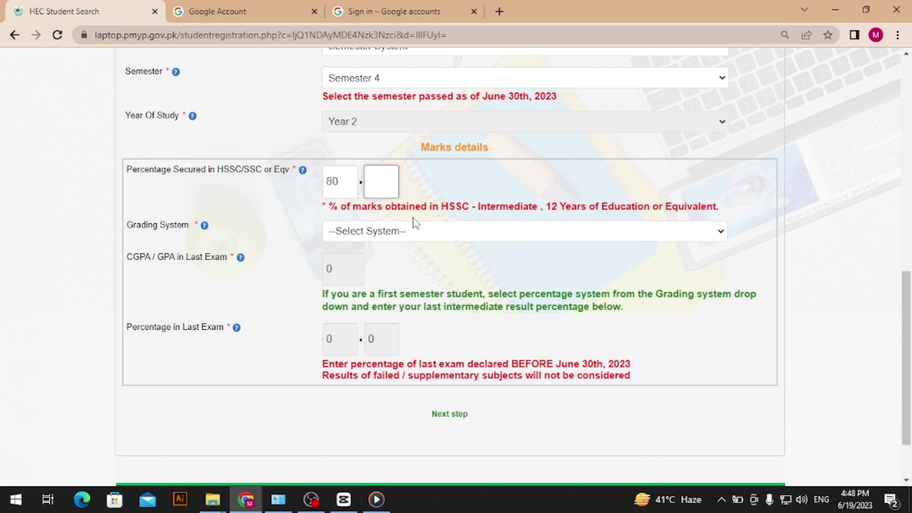
{"action": "type", "text": "19"}
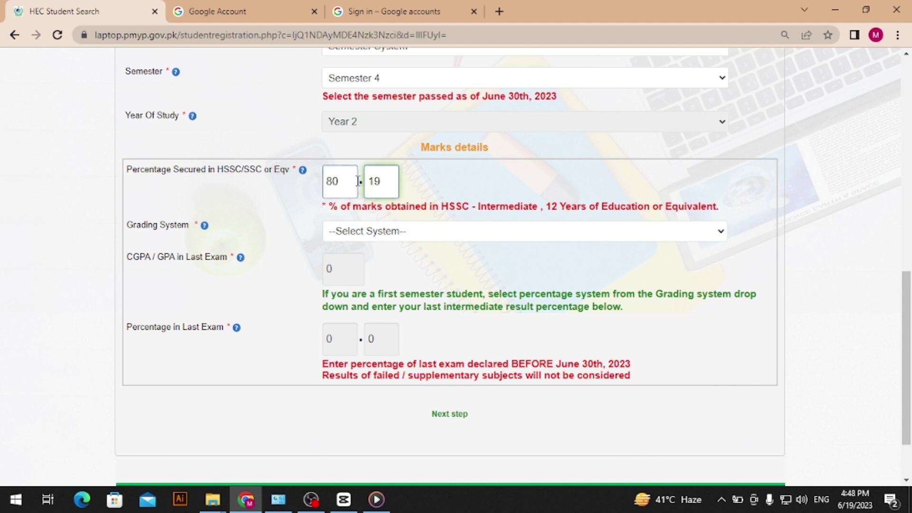
{"action": "left_click", "coordinate": [205, 226]}
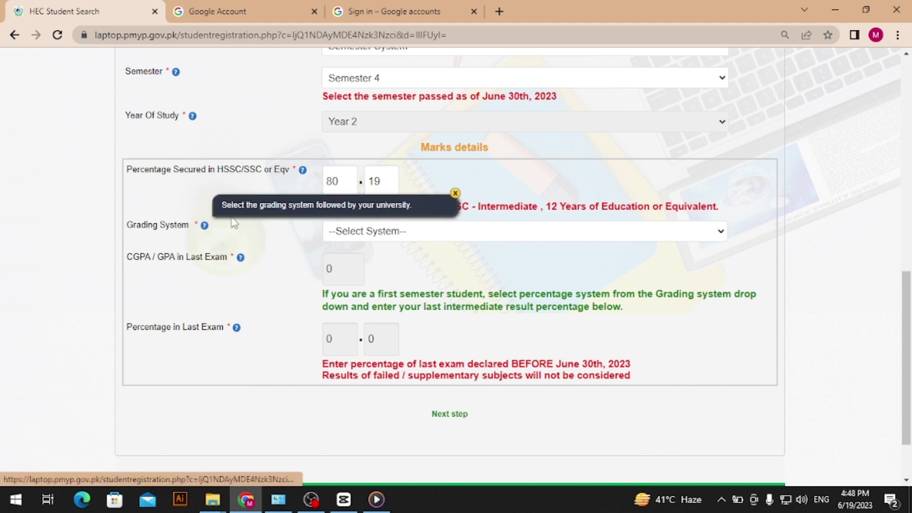
{"action": "left_click", "coordinate": [454, 199]}
{"action": "left_click", "coordinate": [454, 231]}
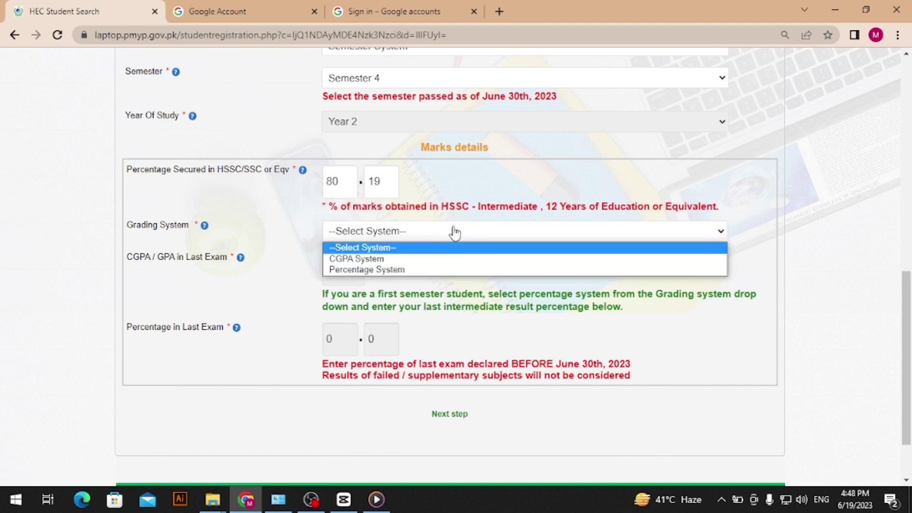
Keep CGPA System and replace the 0 with a 3.77 last-exam CGPA, giving 94 percent.
{"action": "left_click", "coordinate": [431, 259]}
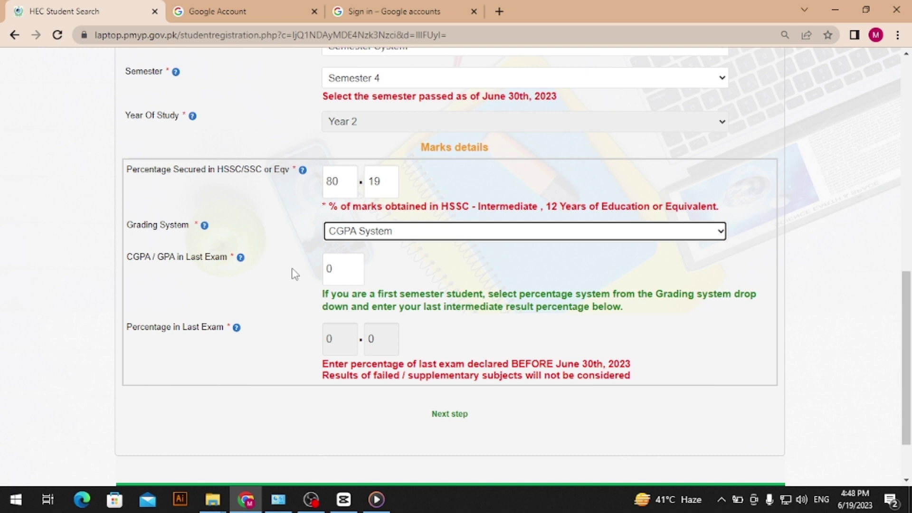
{"action": "left_click", "coordinate": [342, 236]}
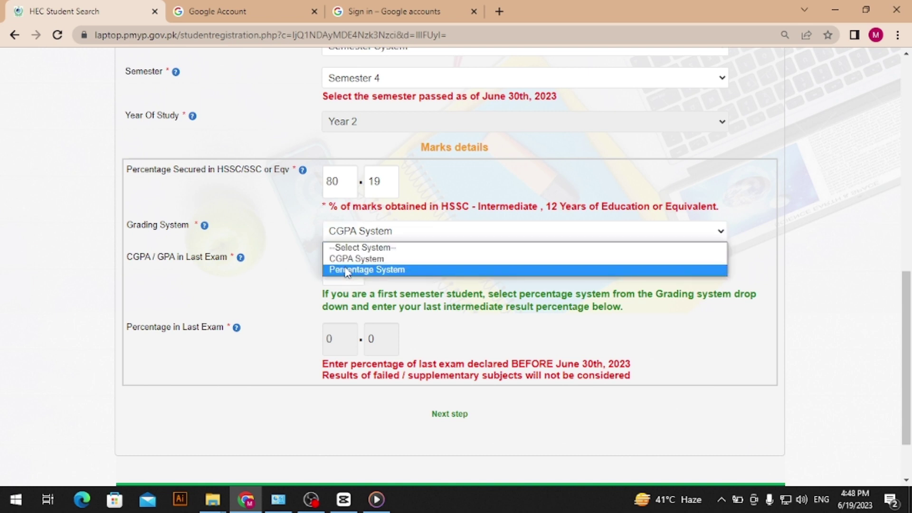
{"action": "left_click", "coordinate": [355, 235]}
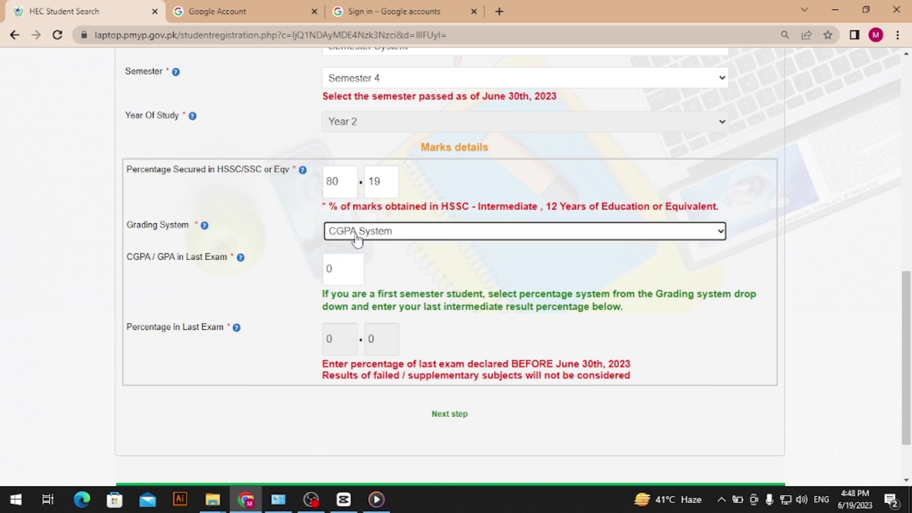
{"action": "left_click", "coordinate": [345, 271]}
{"action": "left_click", "coordinate": [295, 271]}
{"action": "left_click", "coordinate": [339, 270]}
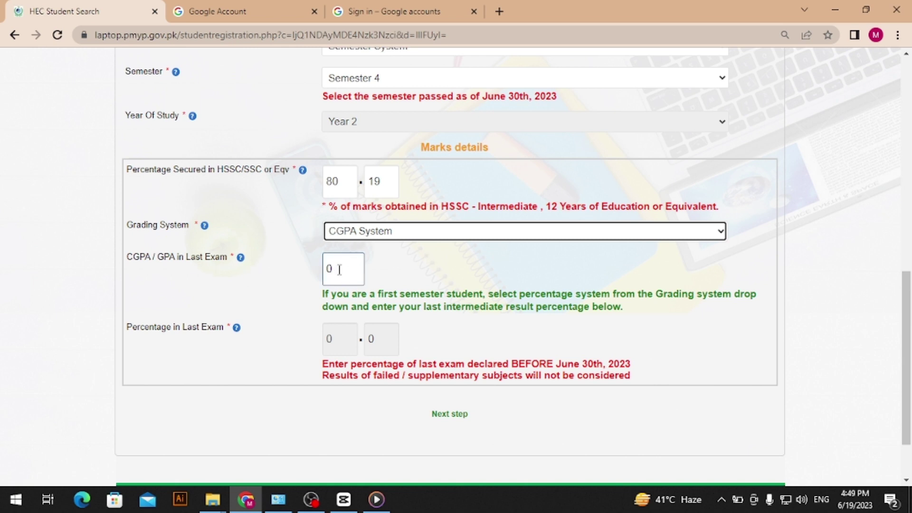
{"action": "left_click_drag", "start_coordinate": [340, 270], "coordinate": [328, 270]}
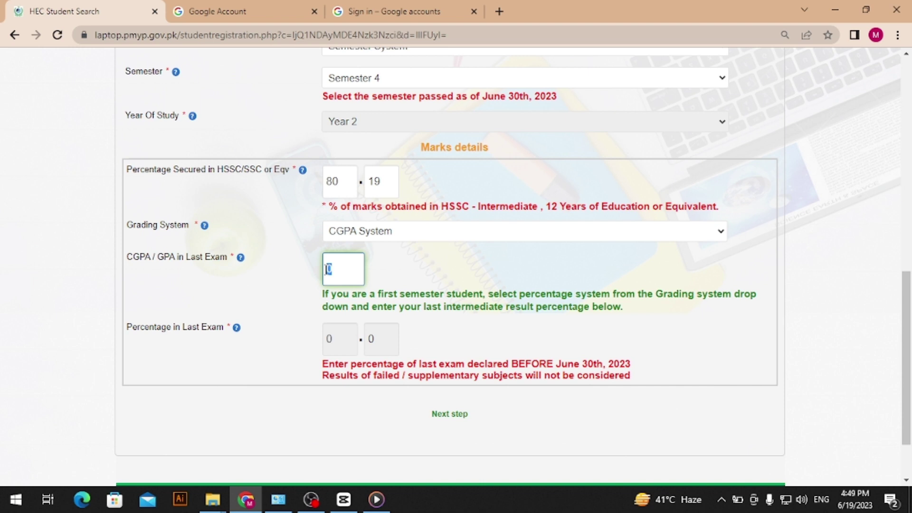
{"action": "type", "text": "3.77"}
{"action": "left_click", "coordinate": [238, 331]}
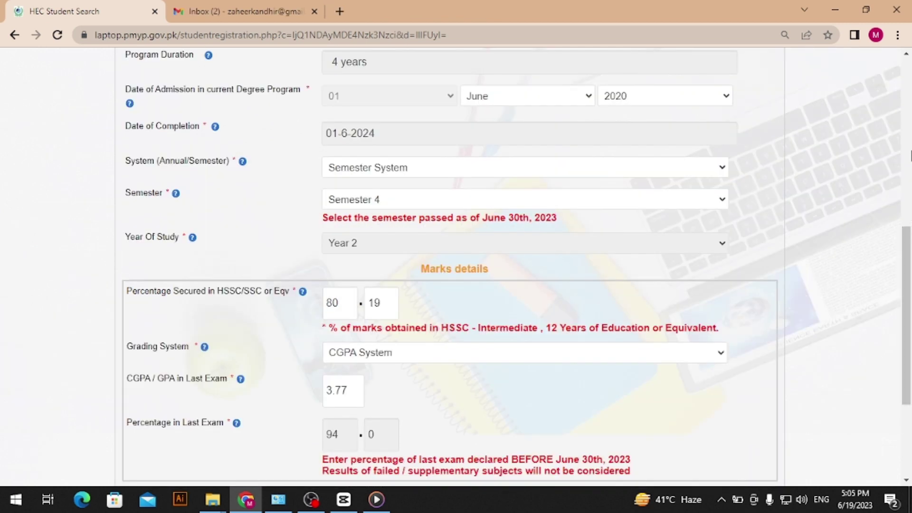
{"action": "left_click", "coordinate": [911, 151]}
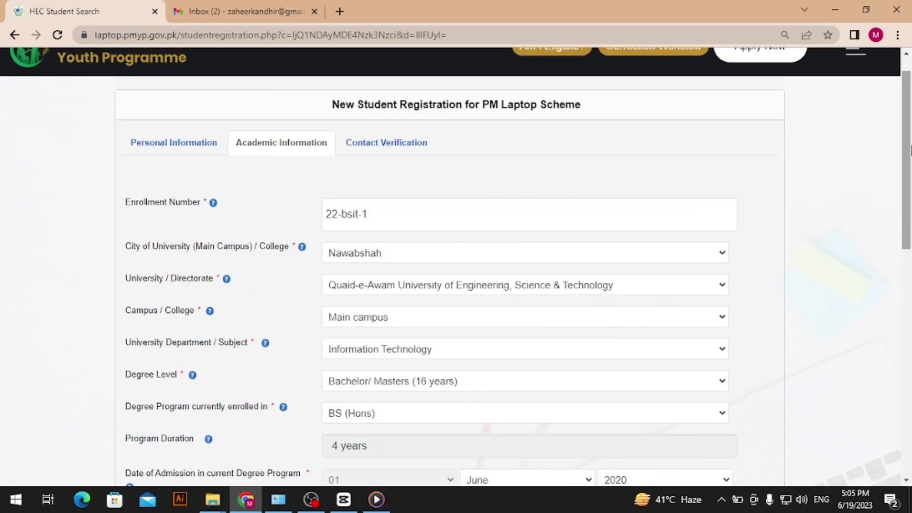
{"action": "scroll", "coordinate": [911, 151], "scroll_direction": "down", "scroll_amount": 2}
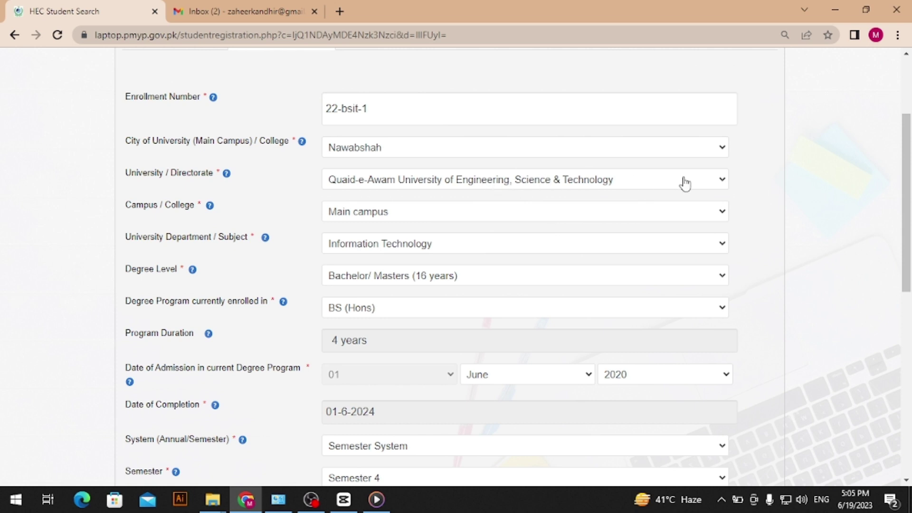
{"action": "left_click", "coordinate": [711, 156]}
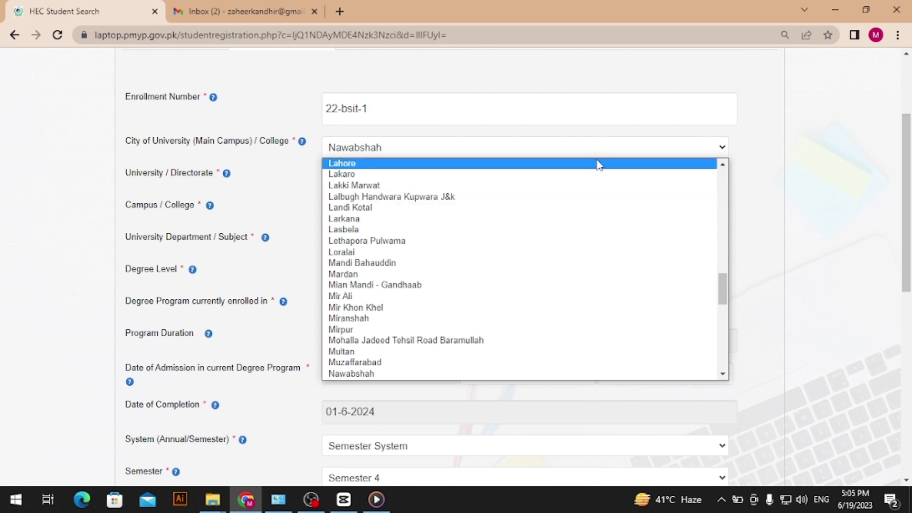
{"action": "left_click", "coordinate": [570, 151]}
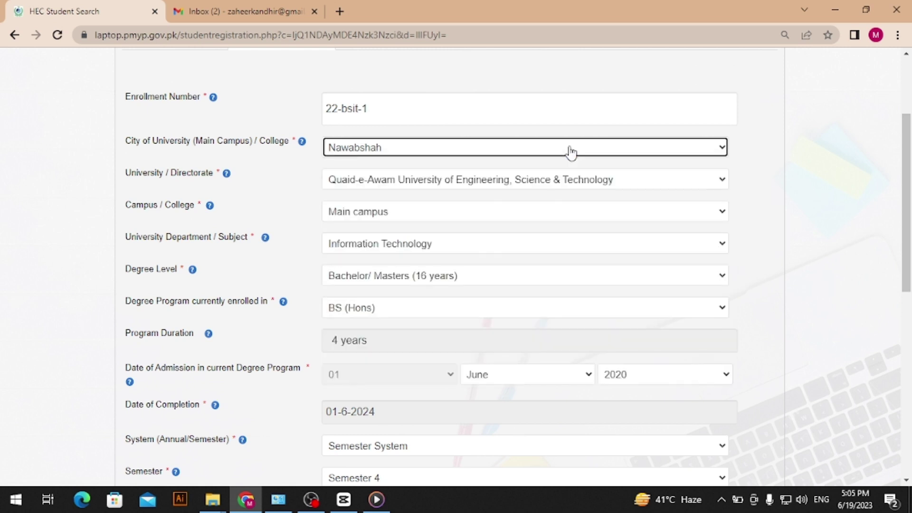
{"action": "left_click", "coordinate": [570, 151]}
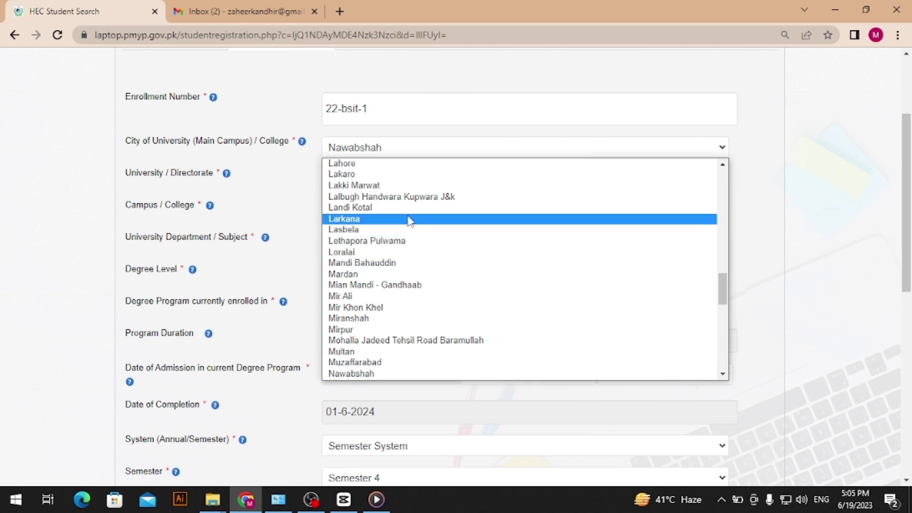
{"action": "left_click", "coordinate": [549, 151]}
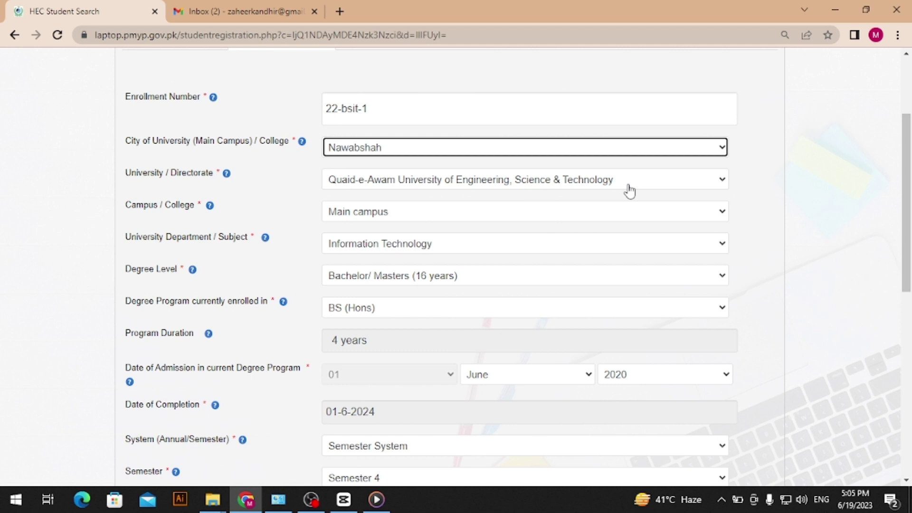
{"action": "left_click", "coordinate": [620, 152]}
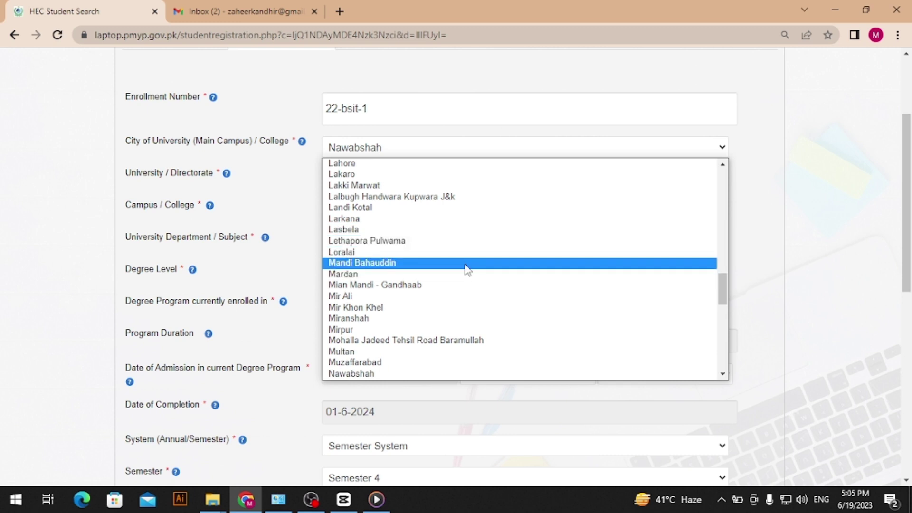
{"action": "left_click", "coordinate": [467, 153]}
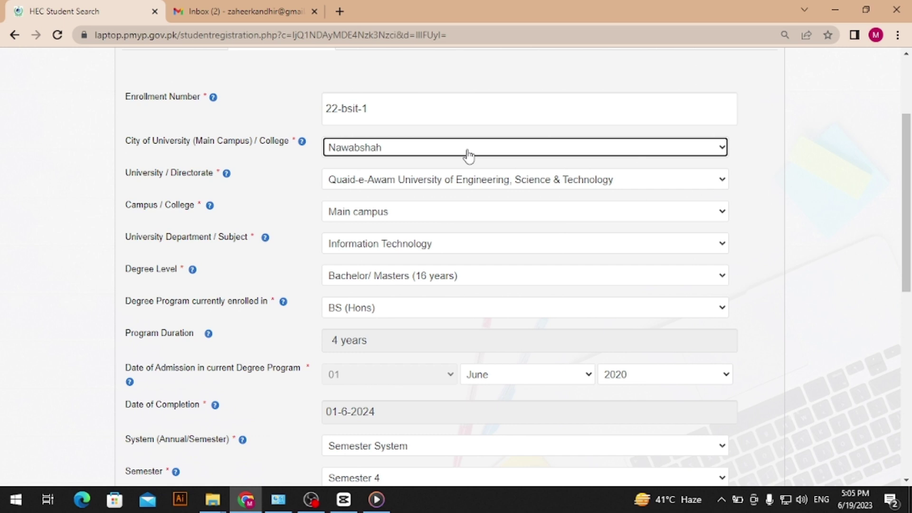
{"action": "left_click", "coordinate": [468, 156]}
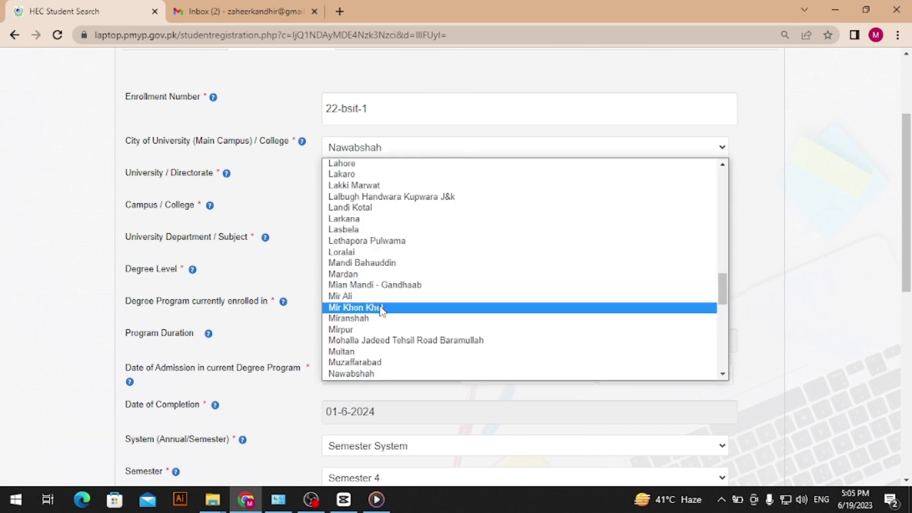
{"action": "left_click", "coordinate": [401, 153]}
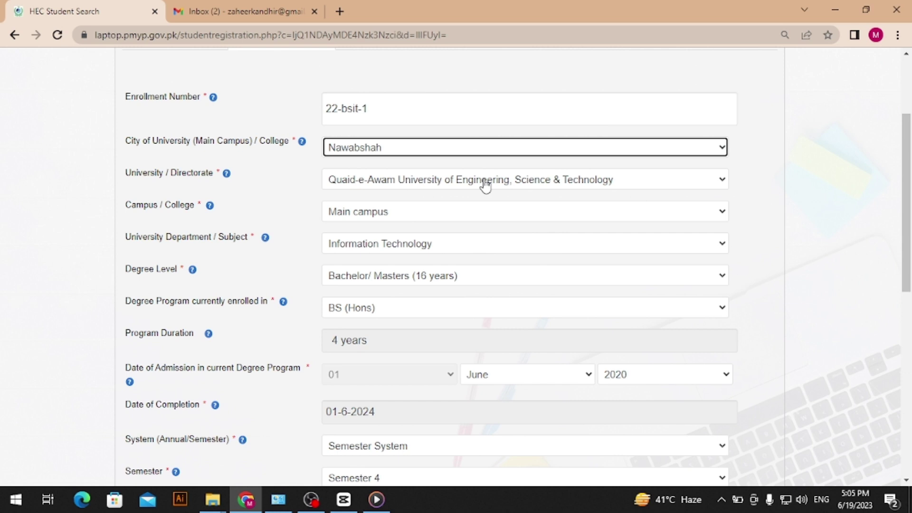
{"action": "left_click", "coordinate": [466, 147]}
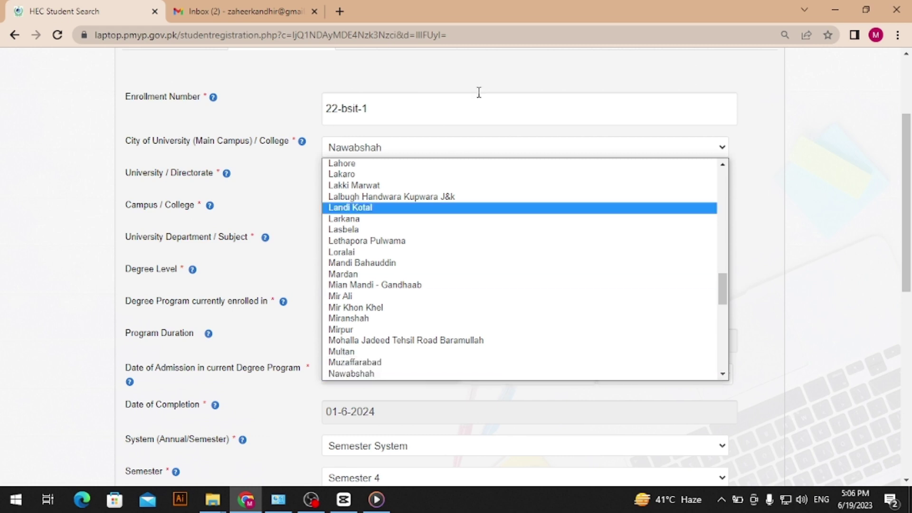
{"action": "left_click", "coordinate": [469, 147]}
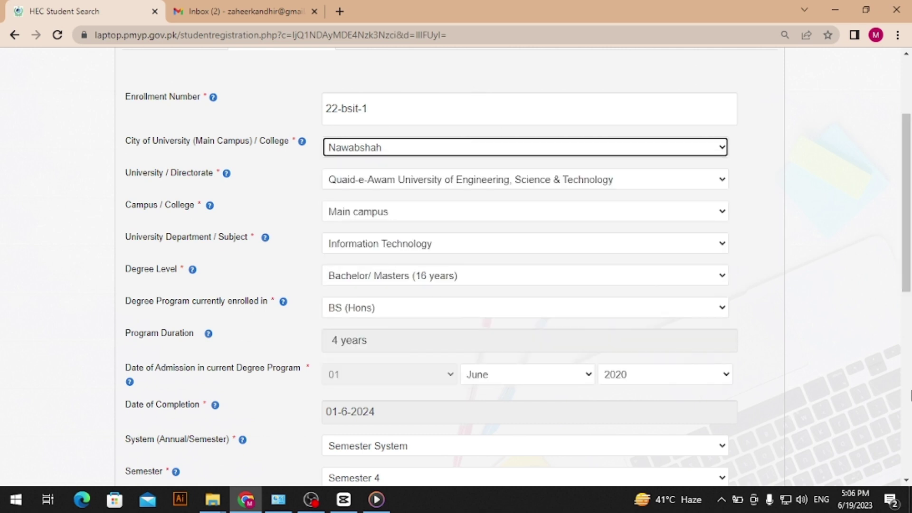
Advance to Contact Verification and enter the applicant's cell phone number.
{"action": "left_click_drag", "start_coordinate": [910, 195], "coordinate": [910, 350]}
{"action": "left_click", "coordinate": [464, 407]}
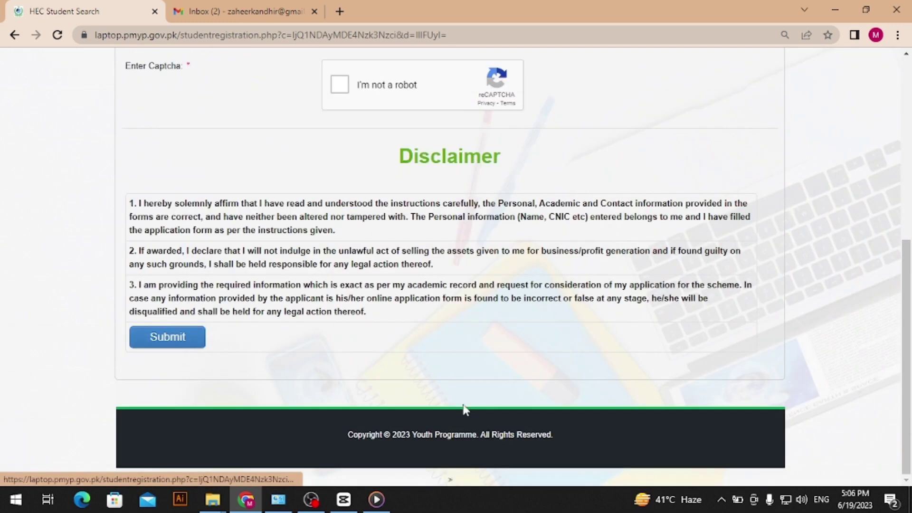
{"action": "left_click_drag", "start_coordinate": [910, 284], "coordinate": [910, 127]}
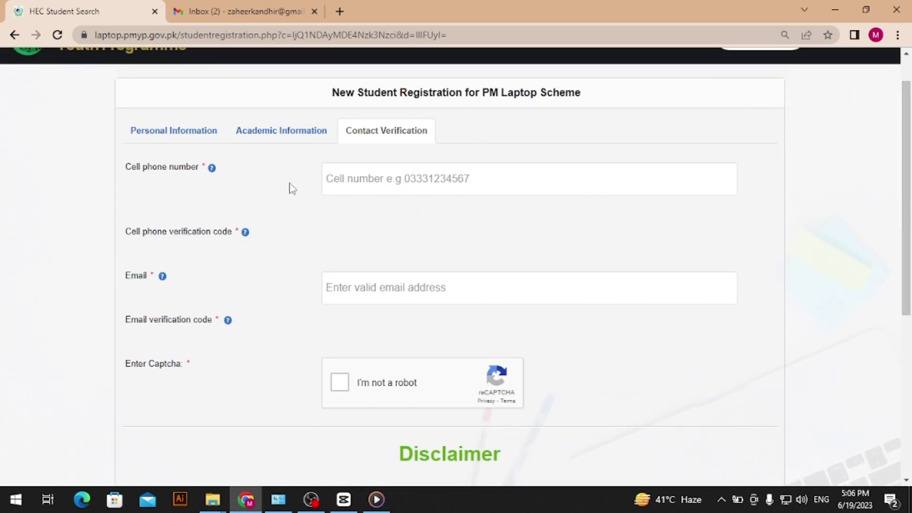
{"action": "left_click", "coordinate": [372, 190]}
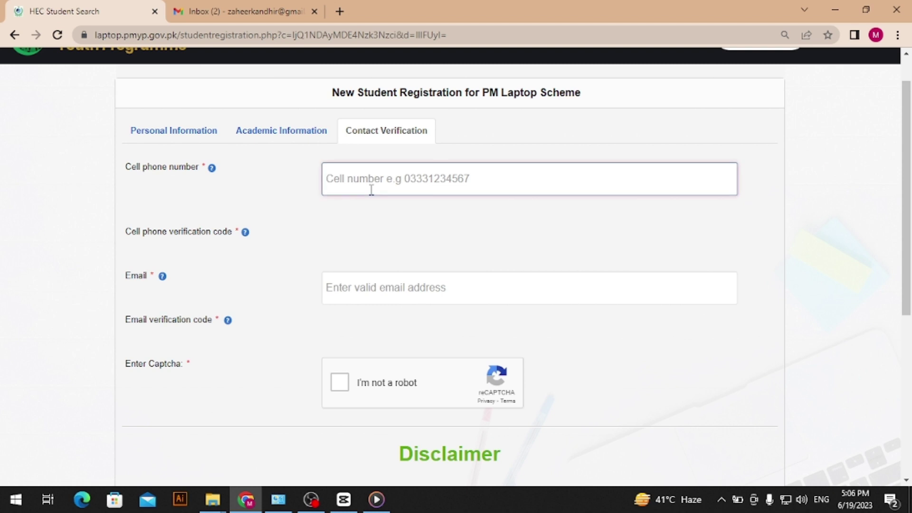
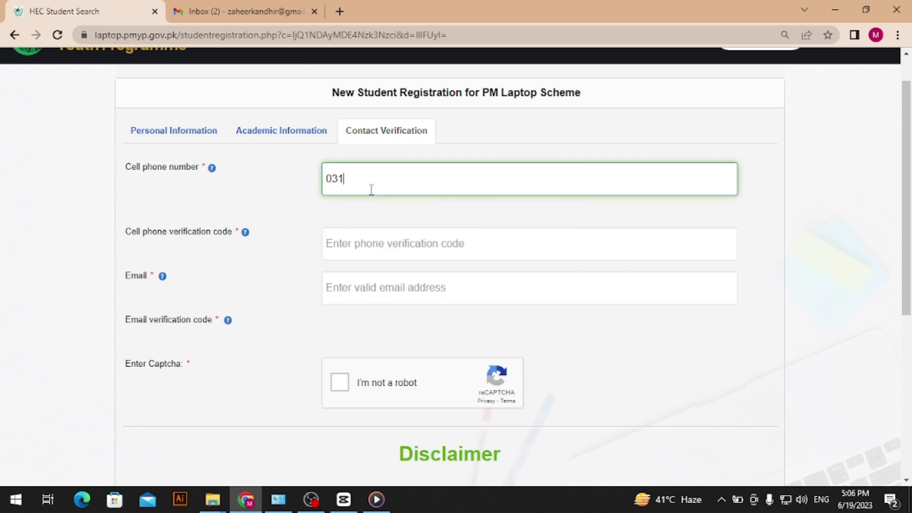
Have an SMS verification code sent to the entered phone number.
{"action": "left_click", "coordinate": [345, 223]}
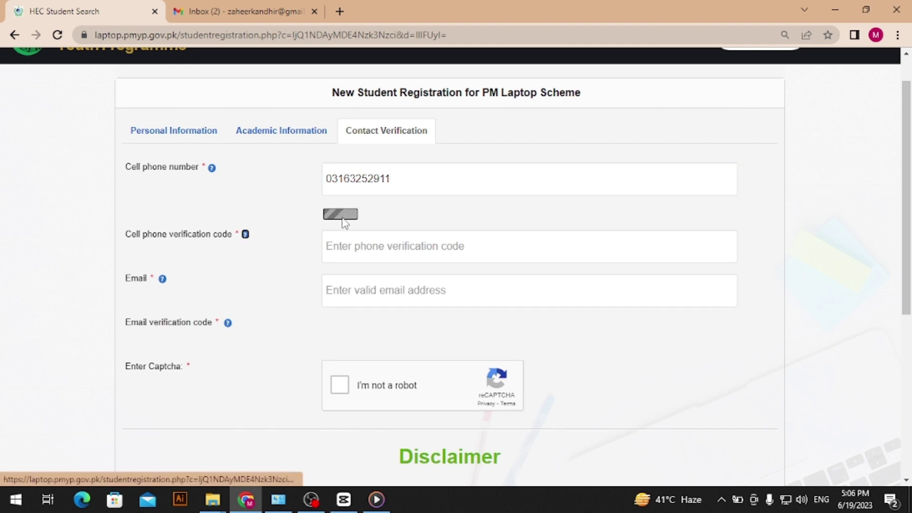
{"action": "left_click", "coordinate": [343, 218]}
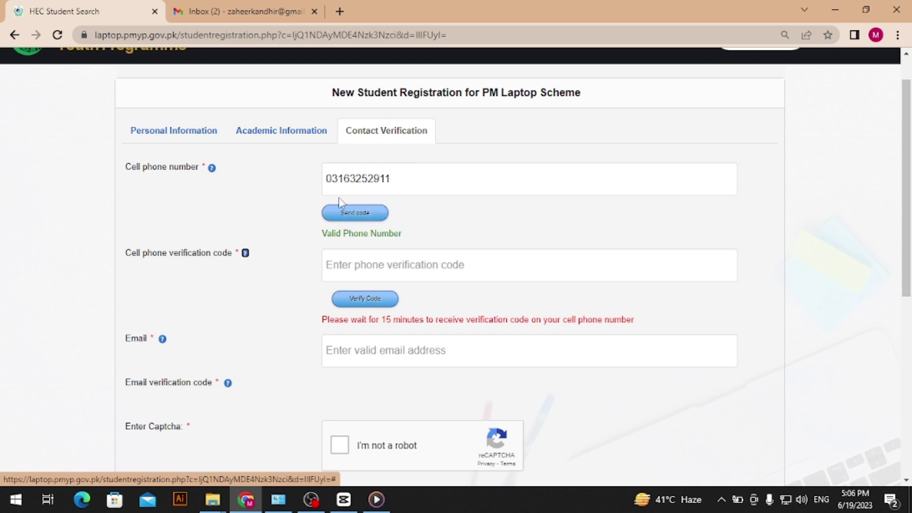
{"action": "left_click", "coordinate": [344, 219]}
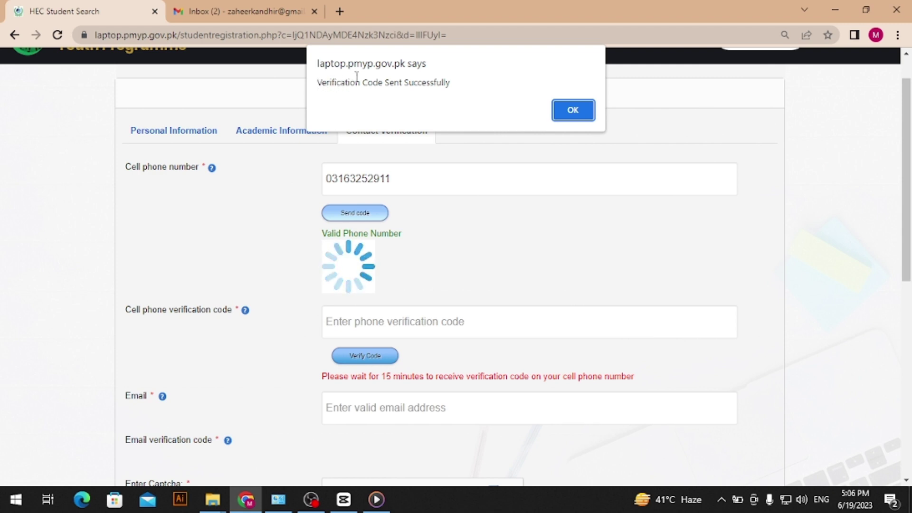
{"action": "left_click", "coordinate": [567, 110]}
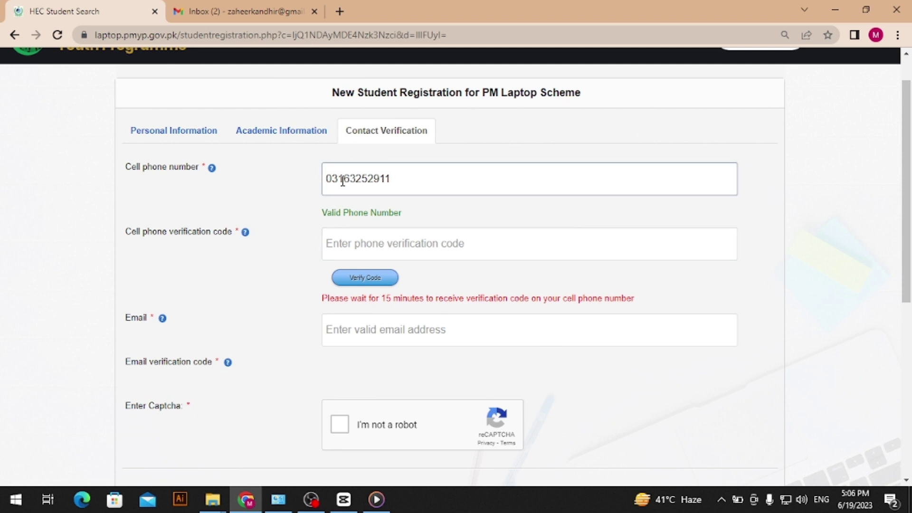
Enter the received SMS code and verify it.
{"action": "left_click", "coordinate": [343, 242]}
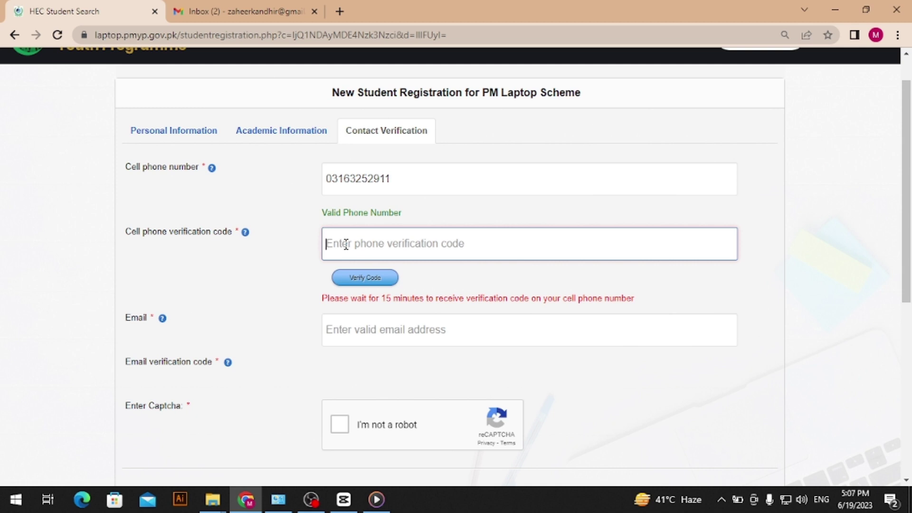
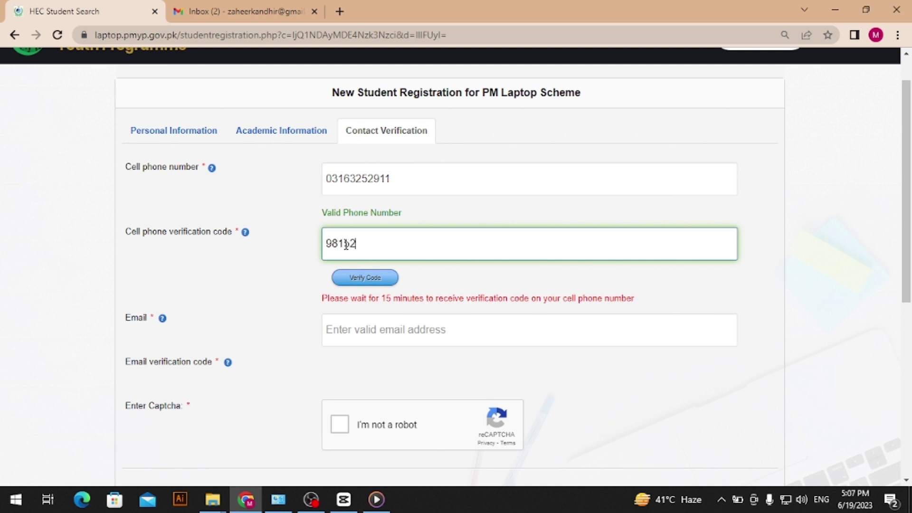
{"action": "left_click", "coordinate": [370, 279]}
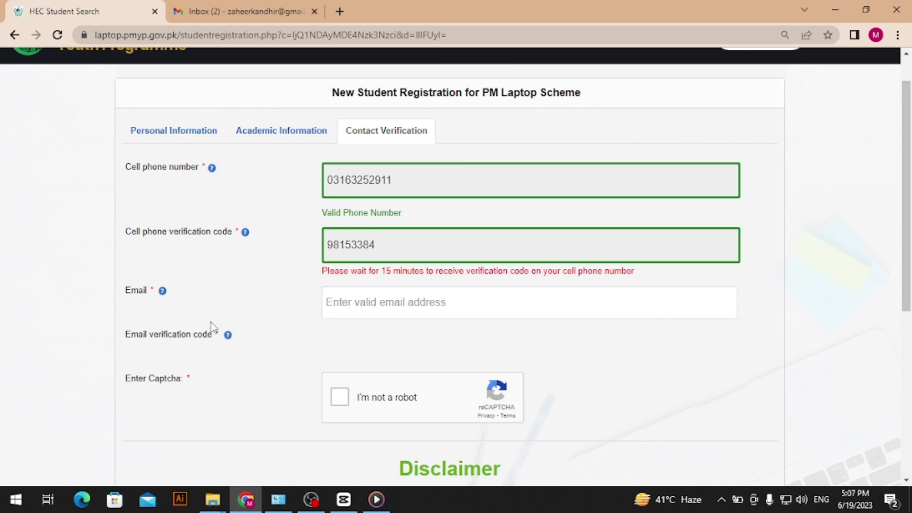
Enter the applicant's email address and request a verification email for it.
{"action": "left_click", "coordinate": [401, 314]}
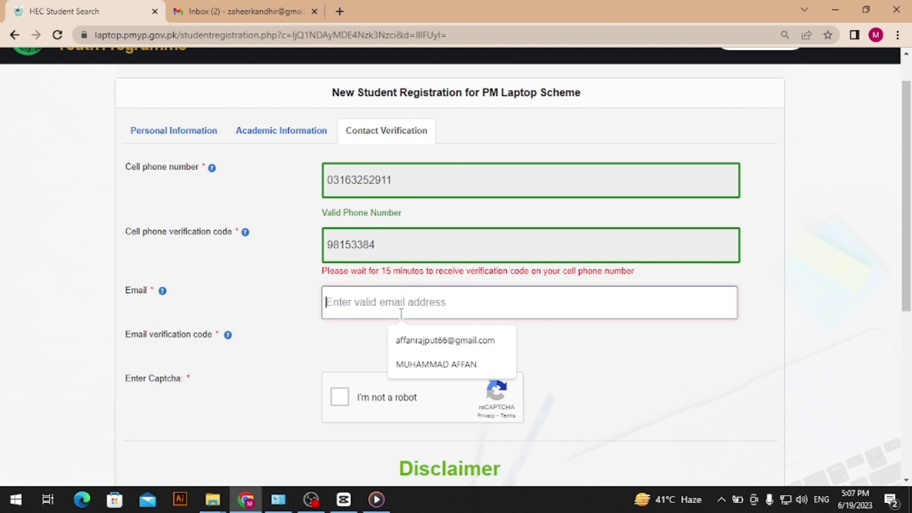
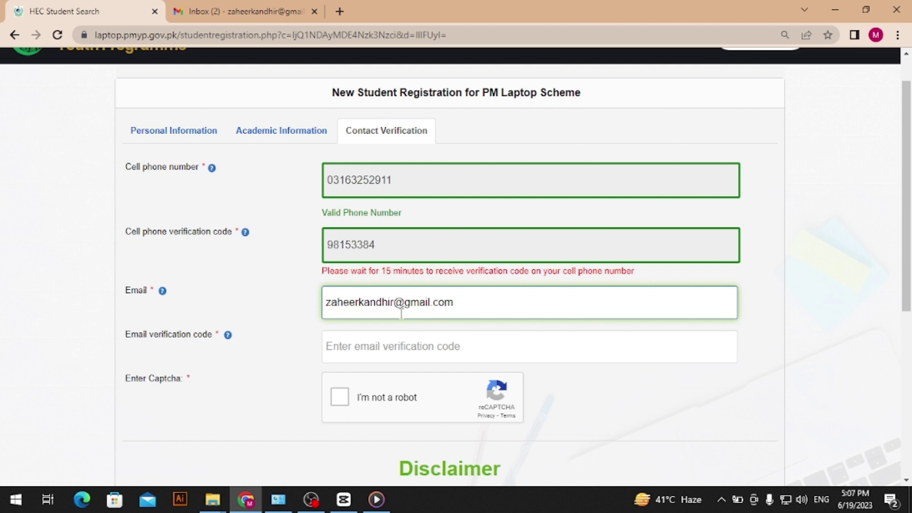
{"action": "key", "text": "Tab"}
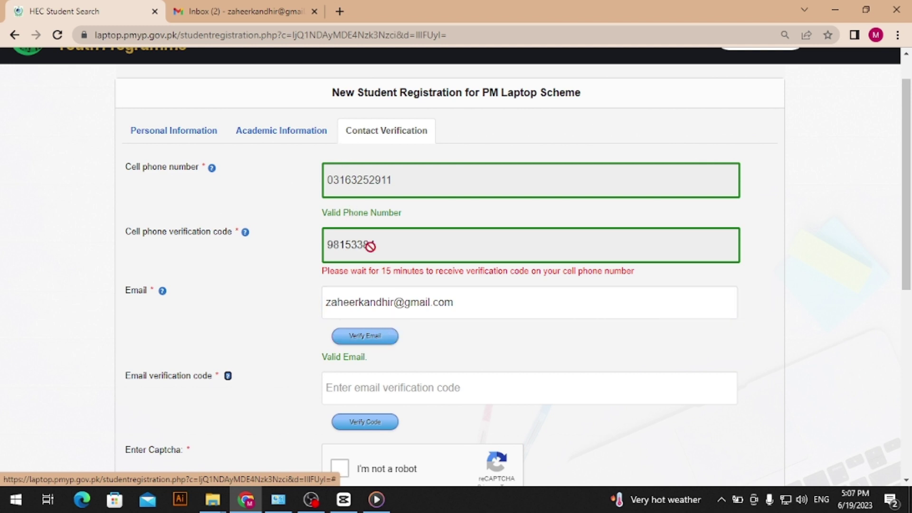
{"action": "left_click", "coordinate": [346, 338]}
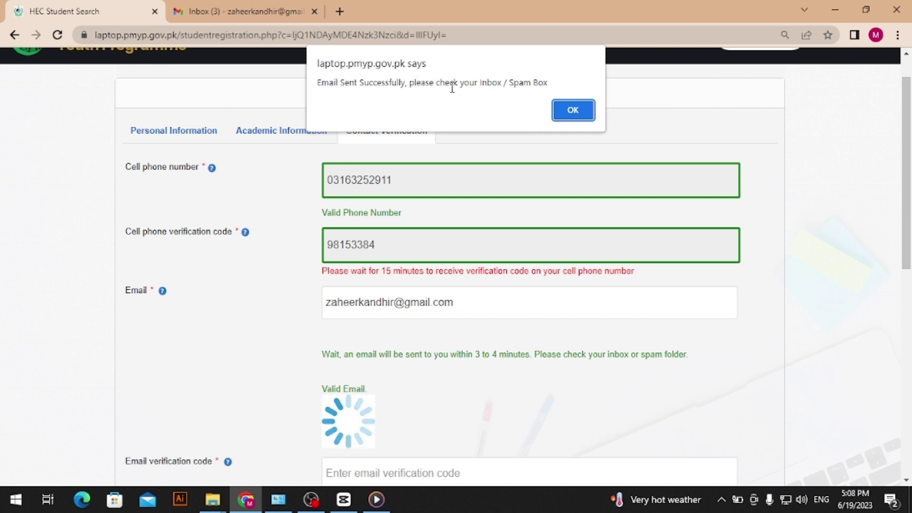
{"action": "left_click", "coordinate": [585, 116]}
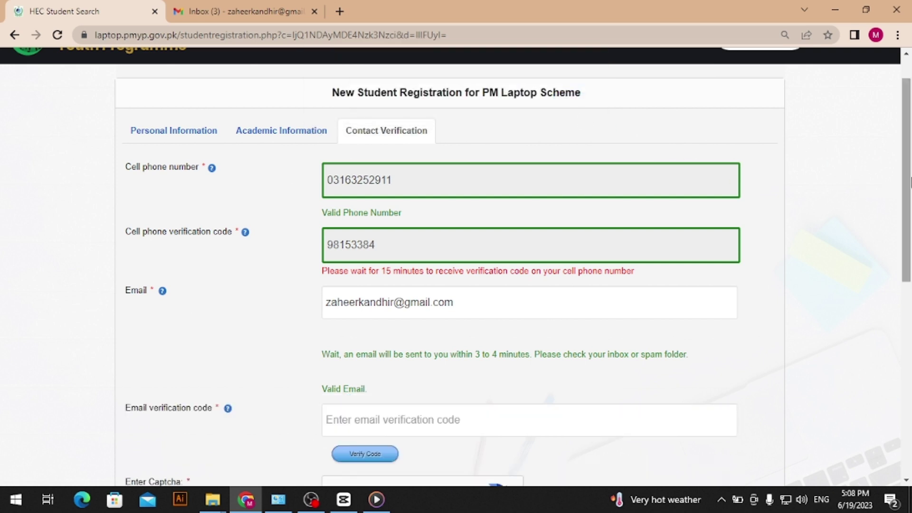
{"action": "scroll", "coordinate": [411, 333], "scroll_direction": "down", "scroll_amount": 2}
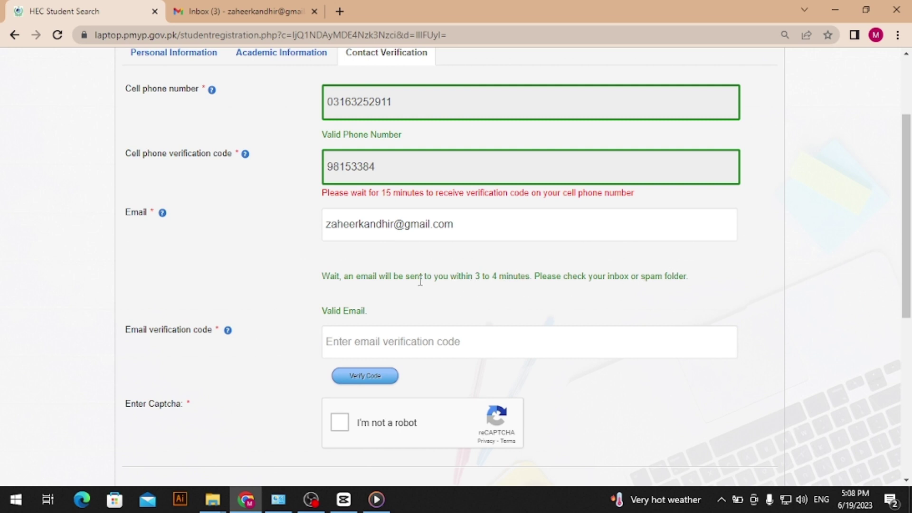
In Gmail, find the Email Verification Code message via Spam and Inbox and select its code.
{"action": "left_click", "coordinate": [214, 6]}
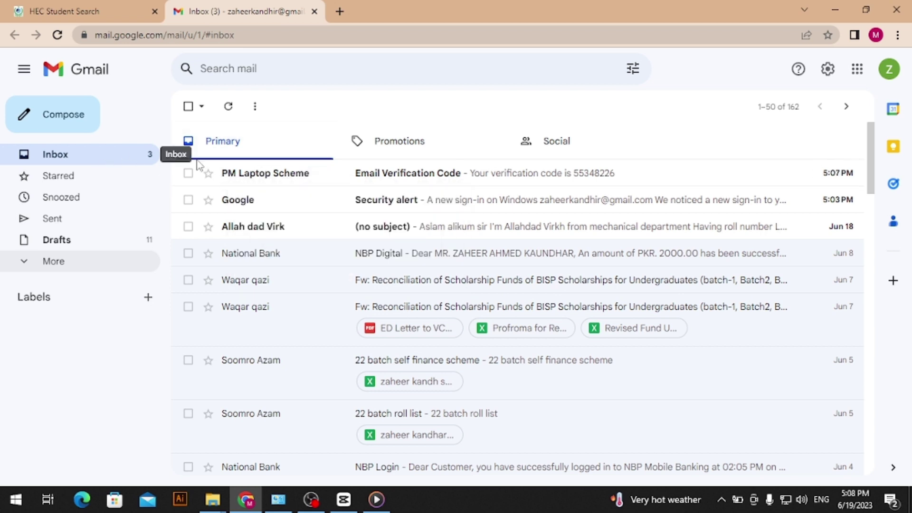
{"action": "mouse_move", "coordinate": [246, 180]}
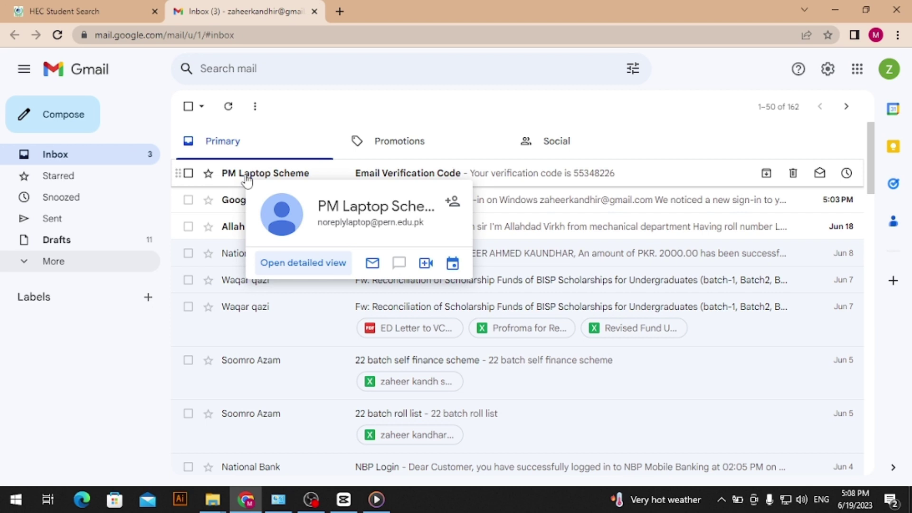
{"action": "left_click", "coordinate": [35, 271]}
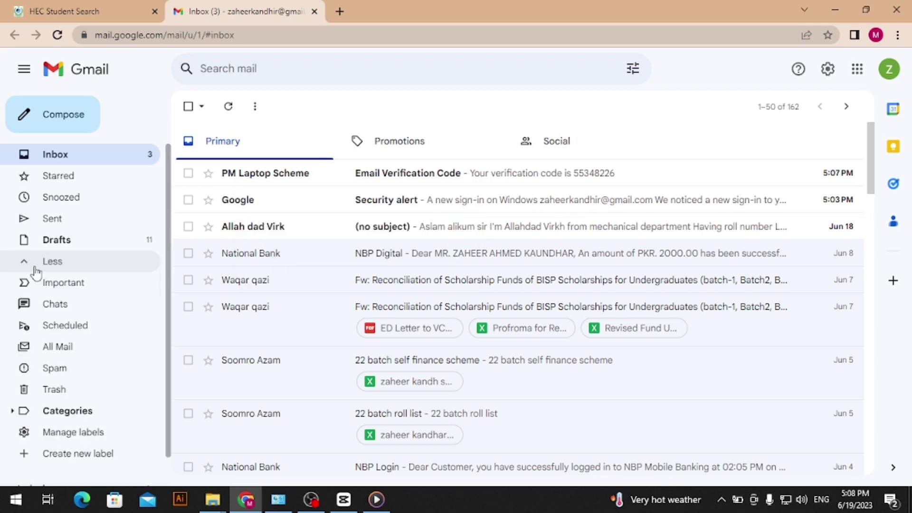
{"action": "left_click", "coordinate": [66, 375]}
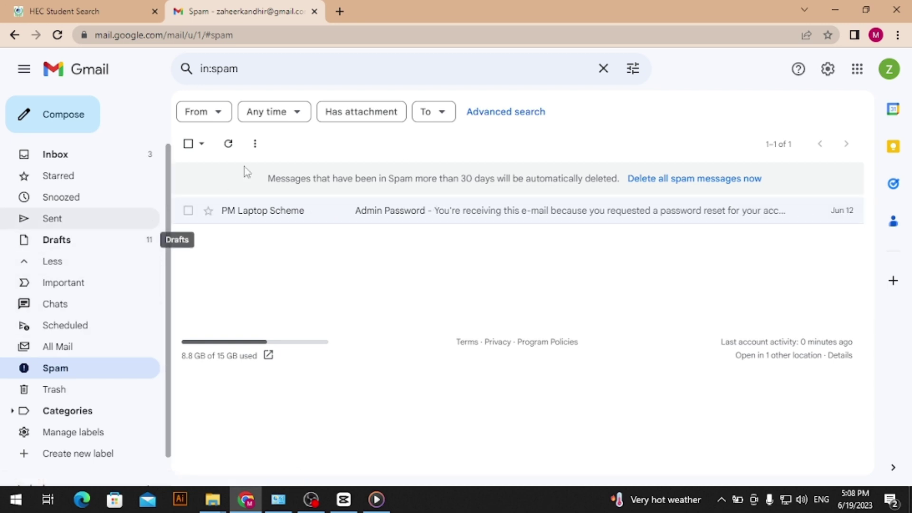
{"action": "left_click", "coordinate": [95, 157]}
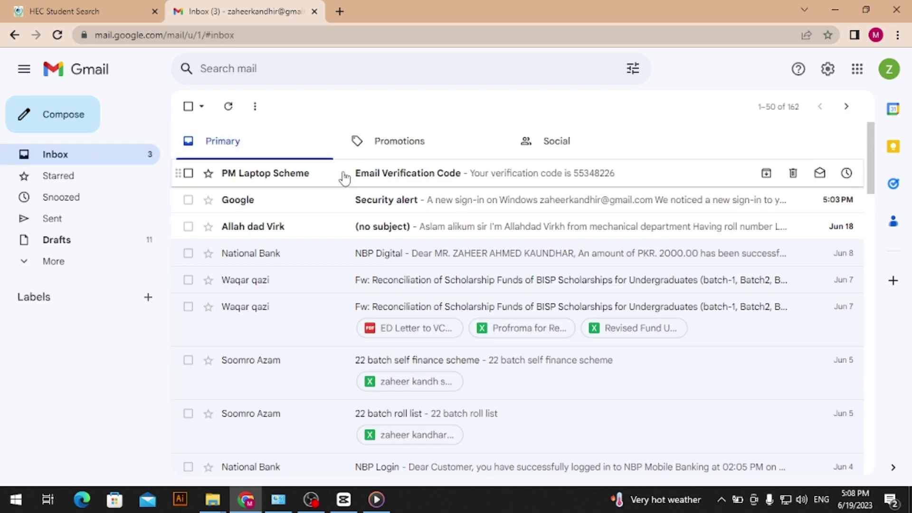
{"action": "left_click", "coordinate": [344, 179]}
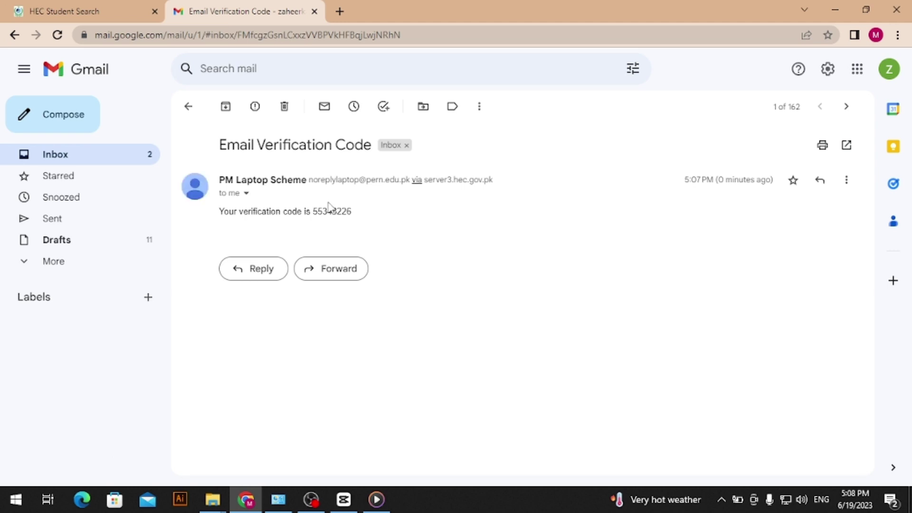
{"action": "left_click_drag", "start_coordinate": [313, 211], "coordinate": [354, 217]}
{"action": "key", "text": "ctrl+c"}
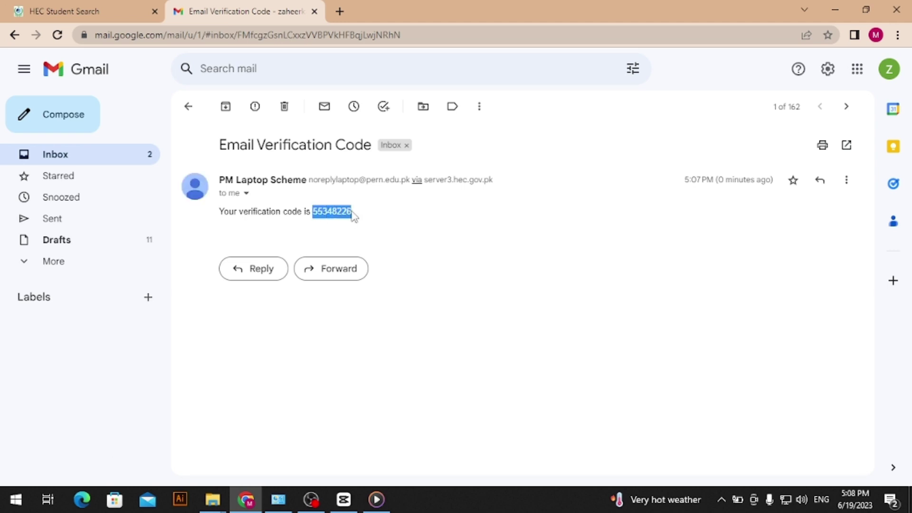
{"action": "left_click", "coordinate": [88, 35]}
Paste the emailed code into Email verification code, verify it, and tick the captcha.
{"action": "left_click", "coordinate": [87, 17]}
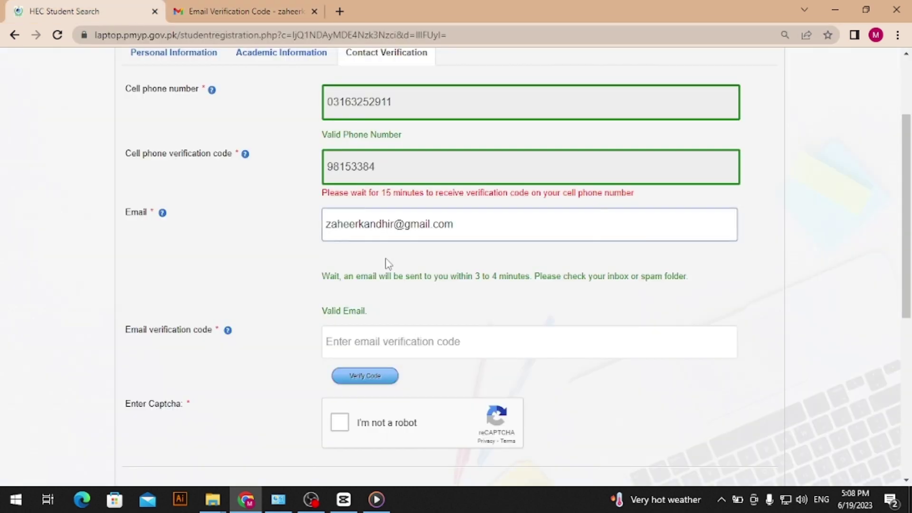
{"action": "left_click", "coordinate": [359, 333]}
{"action": "key", "text": "ctrl+v"}
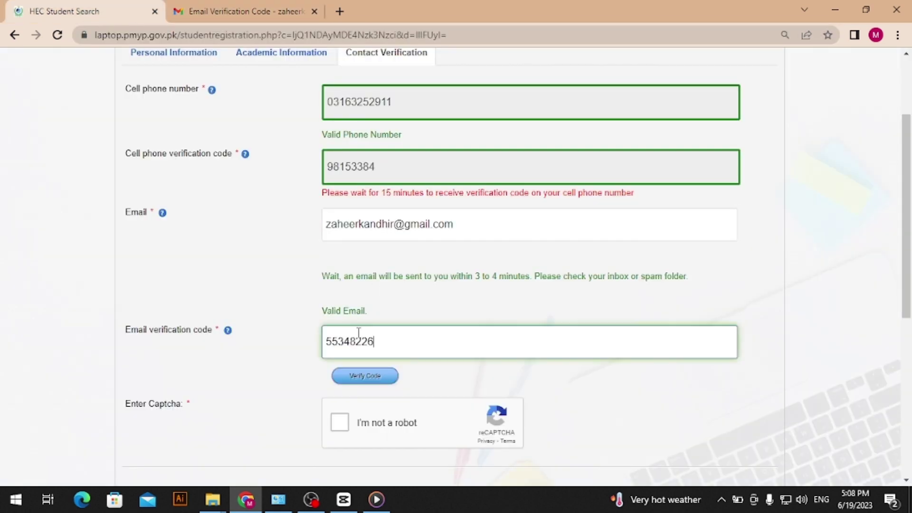
{"action": "left_click", "coordinate": [351, 376]}
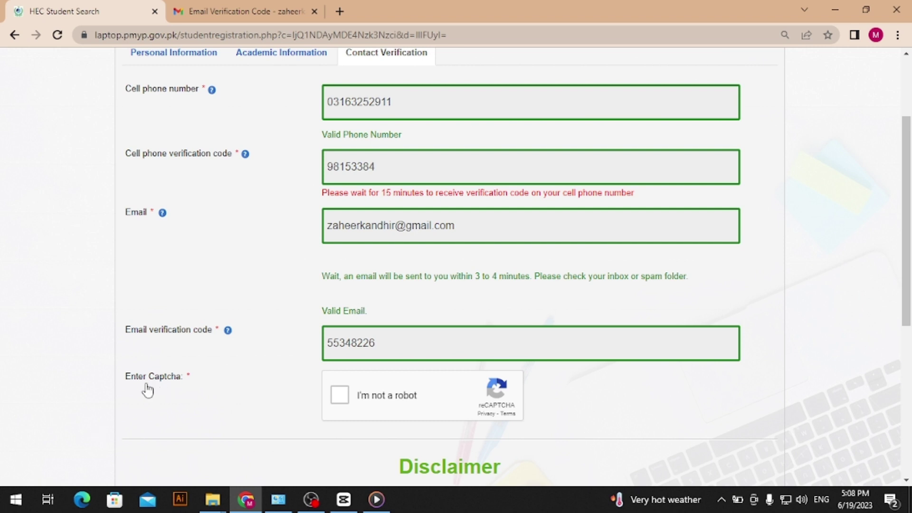
{"action": "left_click", "coordinate": [340, 395]}
Scroll past the Disclaimer and submit the completed registration form.
{"action": "scroll", "coordinate": [906, 215], "scroll_direction": "down", "scroll_amount": 4}
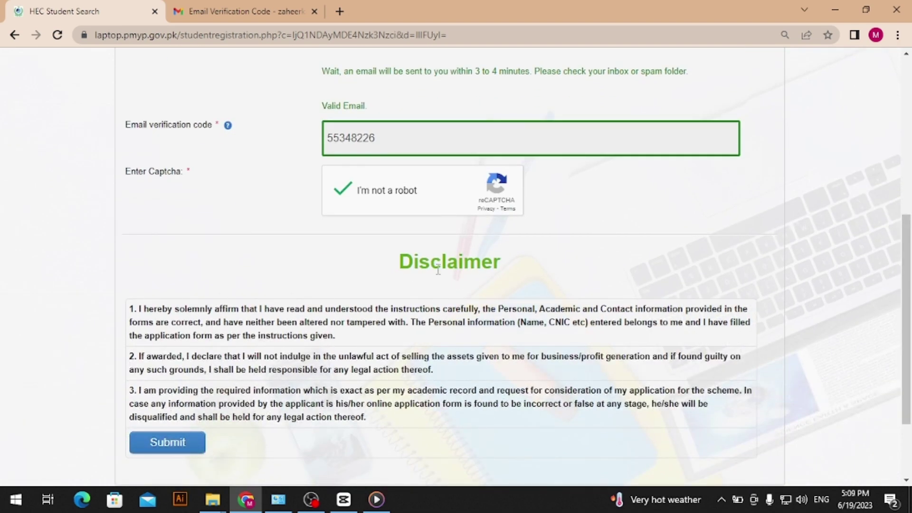
{"action": "left_click_drag", "start_coordinate": [910, 228], "coordinate": [909, 279]}
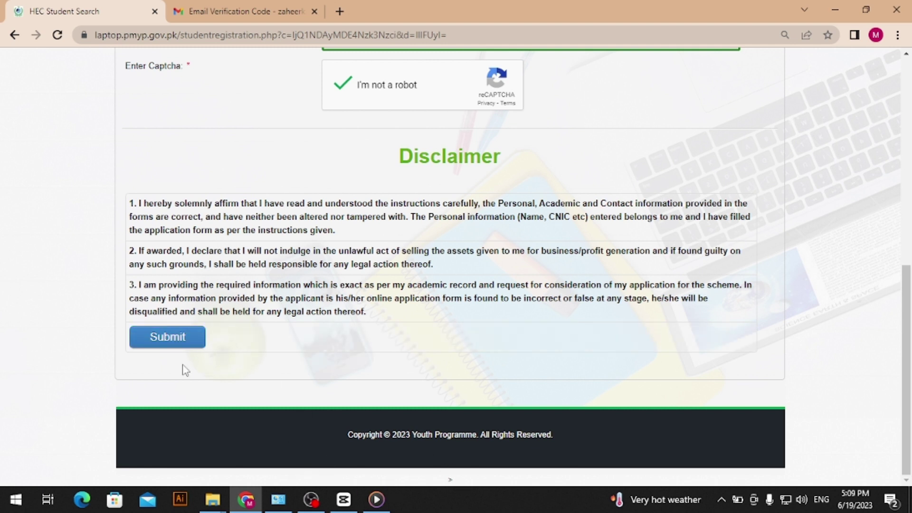
{"action": "left_click", "coordinate": [159, 338]}
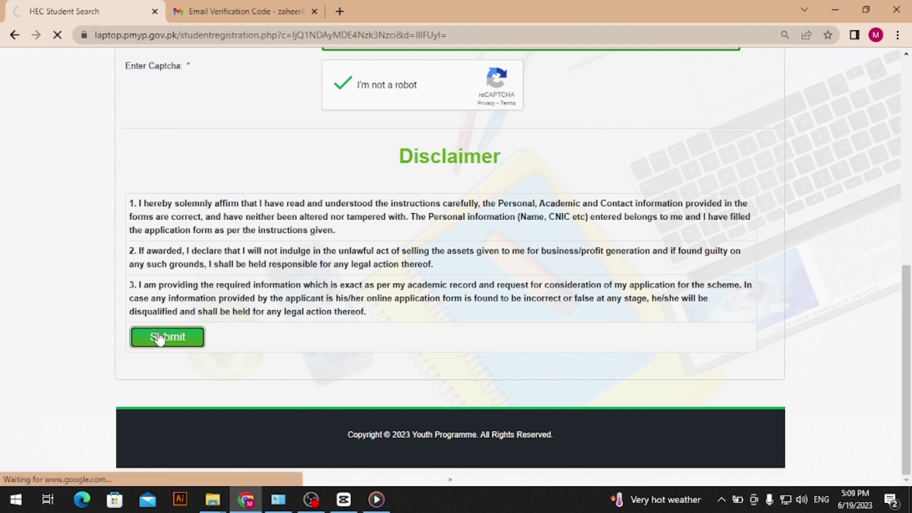